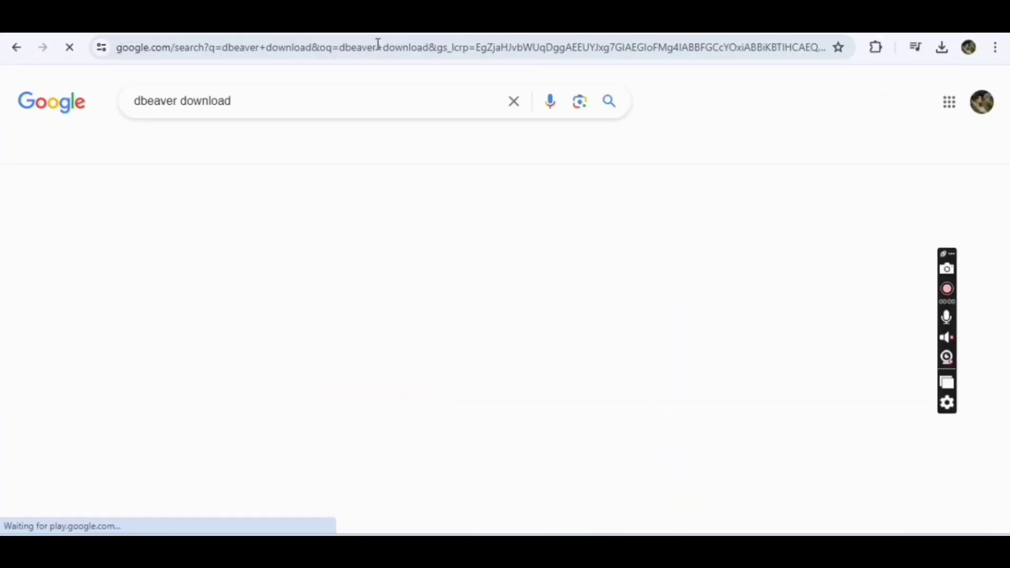
# Step: Start the DBeaver Community Windows installer download, then stop this duplicate in Chrome's downloads panel
pyautogui.click(240, 272)
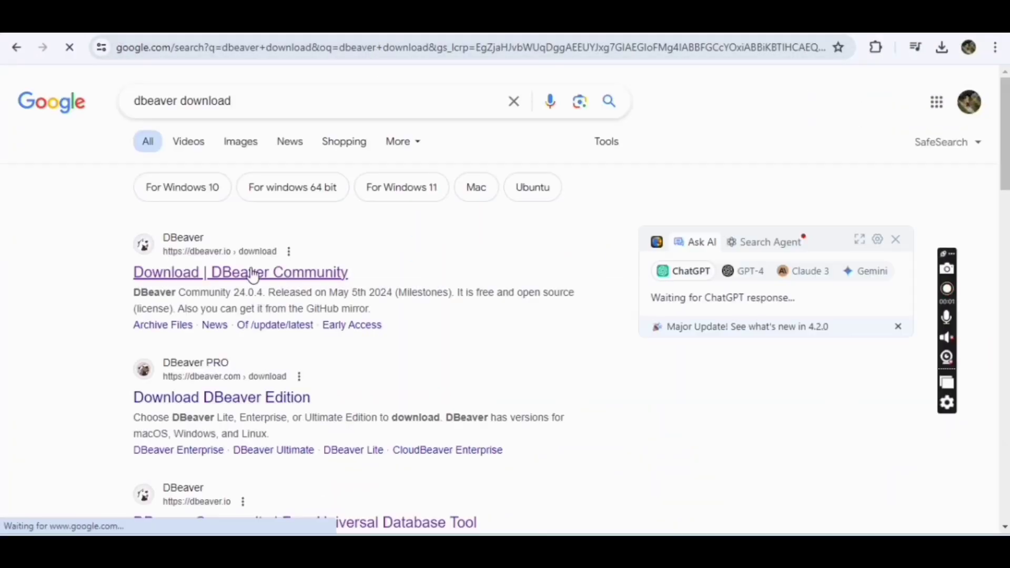
pyautogui.scroll(-4, 394, 319)
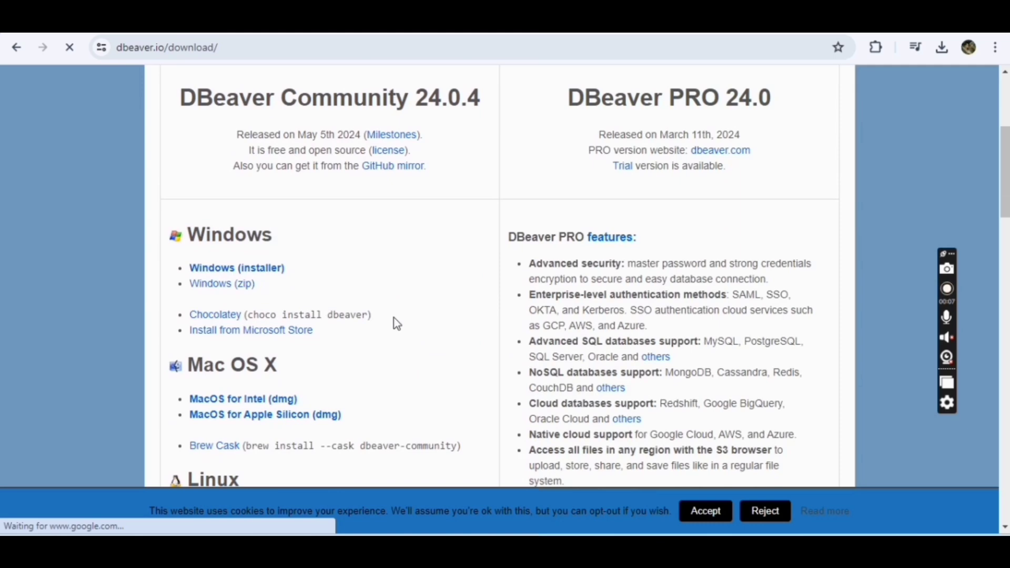
pyautogui.scroll(2, 395, 318)
pyautogui.click(244, 367)
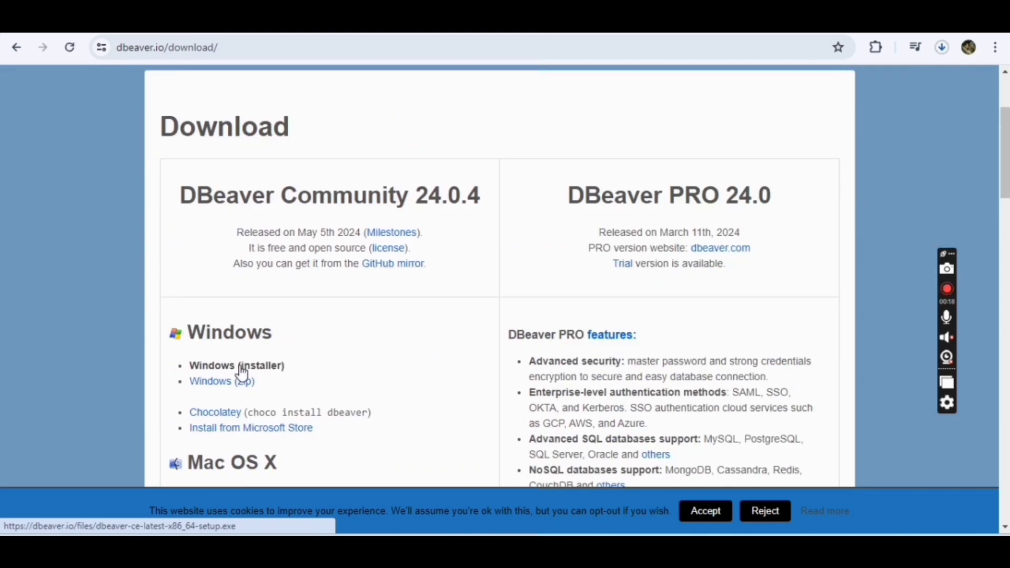
pyautogui.click(945, 50)
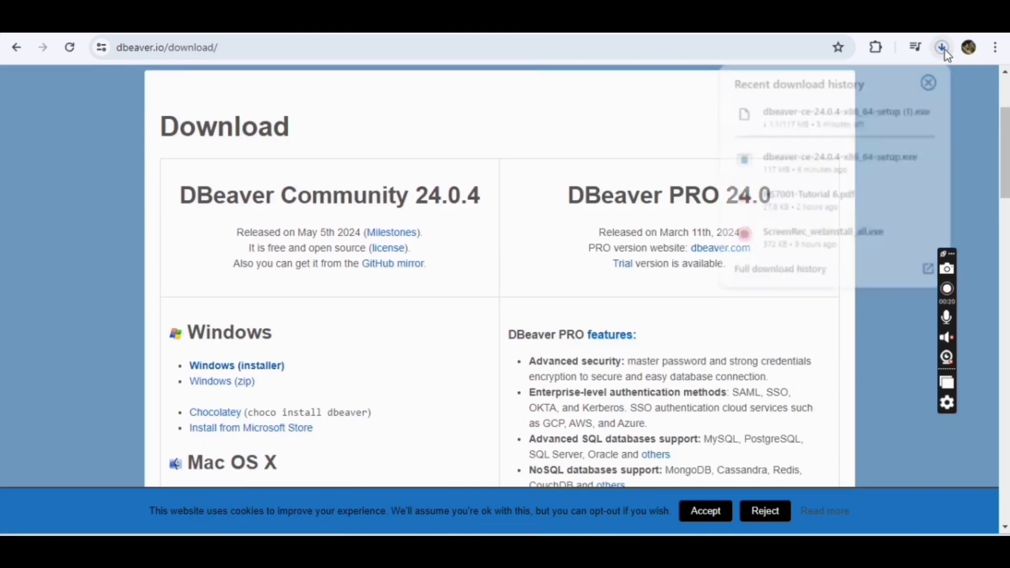
pyautogui.click(903, 113)
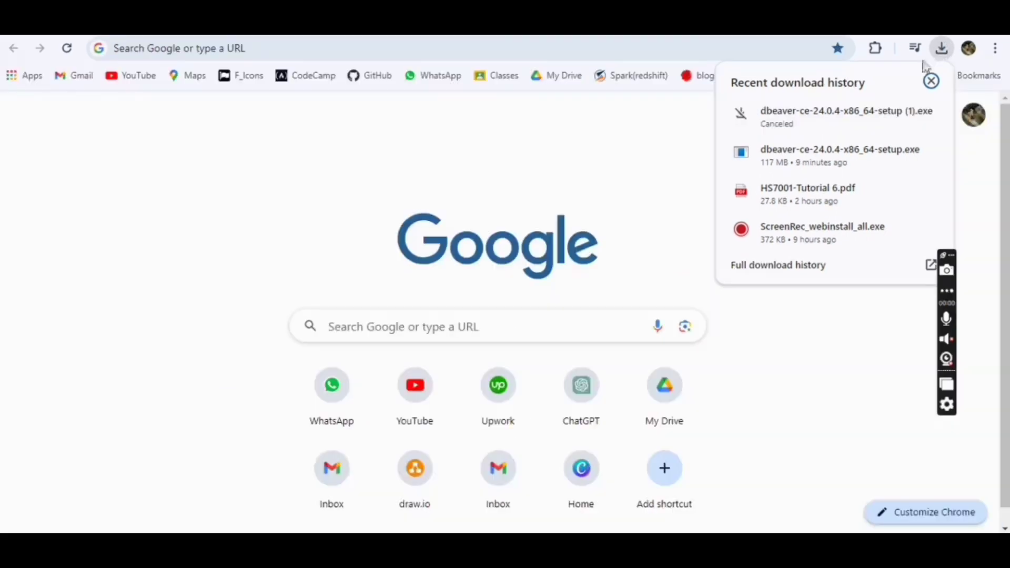
pyautogui.moveTo(821, 156)
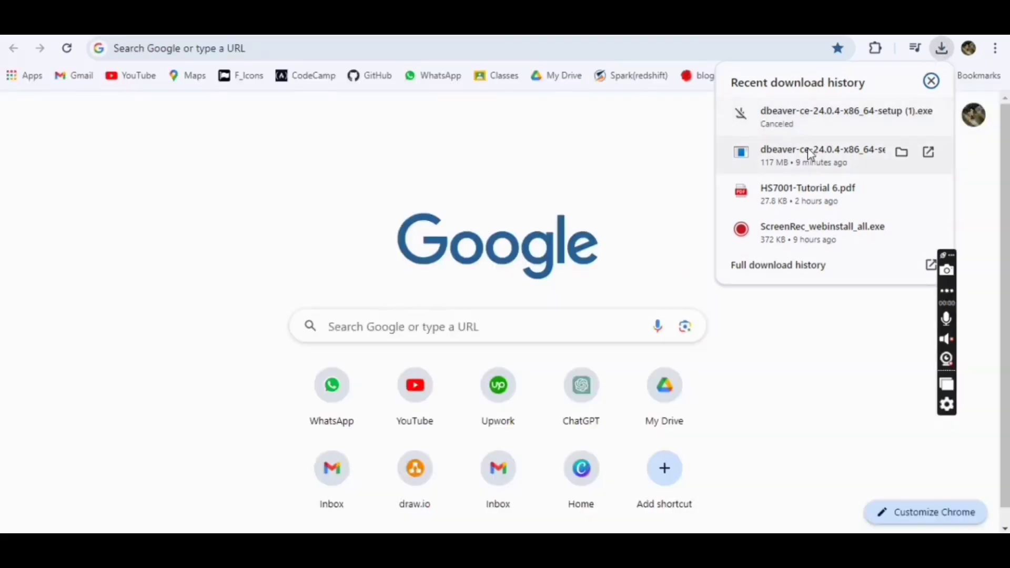
# Step: Run the DBeaver setup in English, accept the license, and install for the current user
pyautogui.click(808, 155)
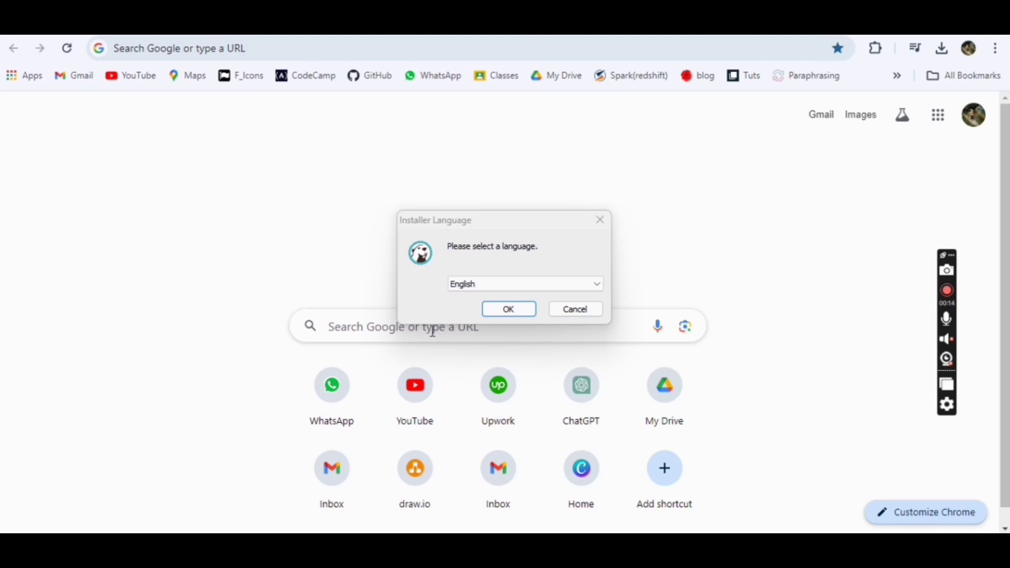
pyautogui.click(508, 310)
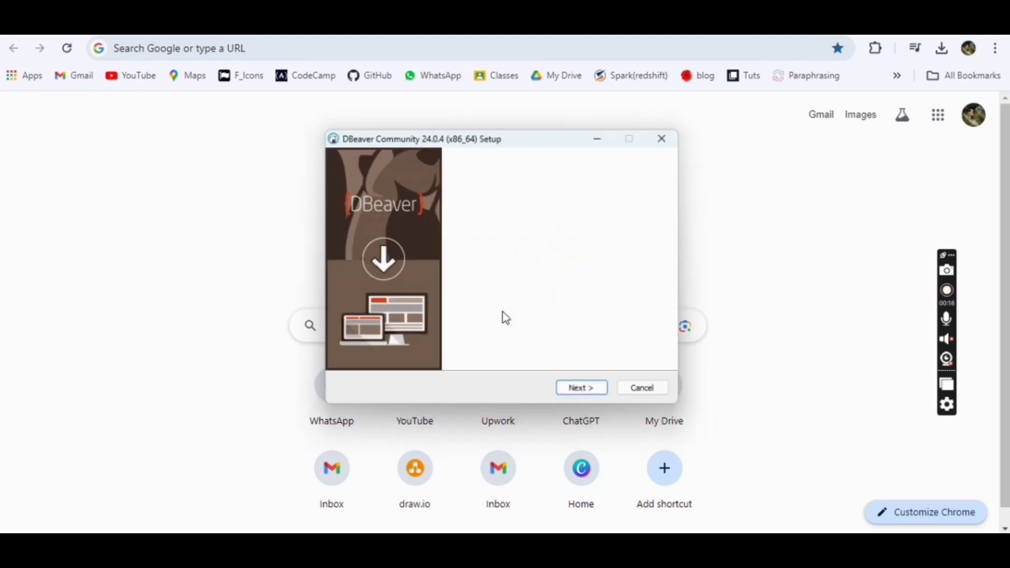
pyautogui.click(587, 395)
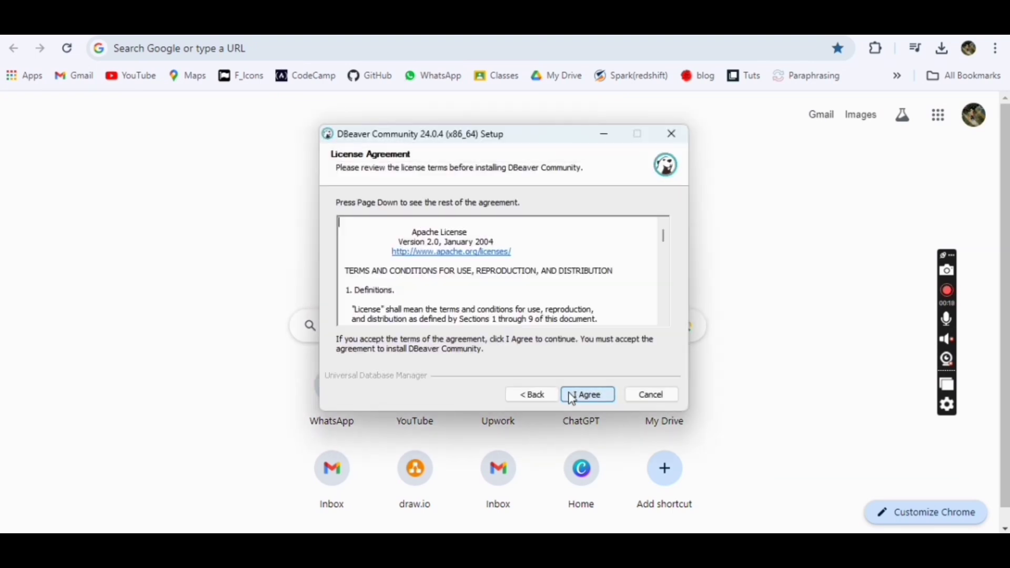
pyautogui.click(588, 397)
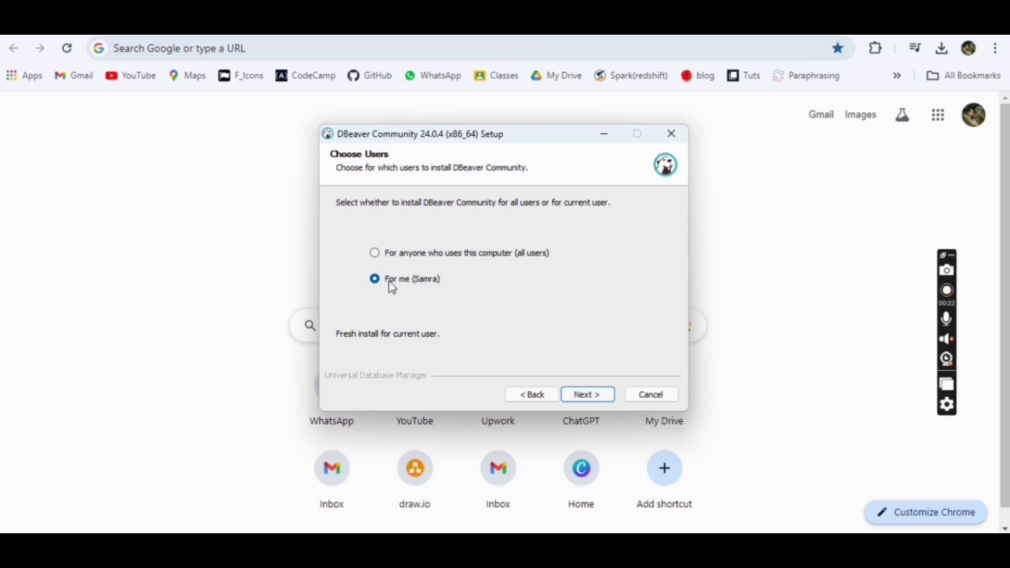
pyautogui.click(587, 394)
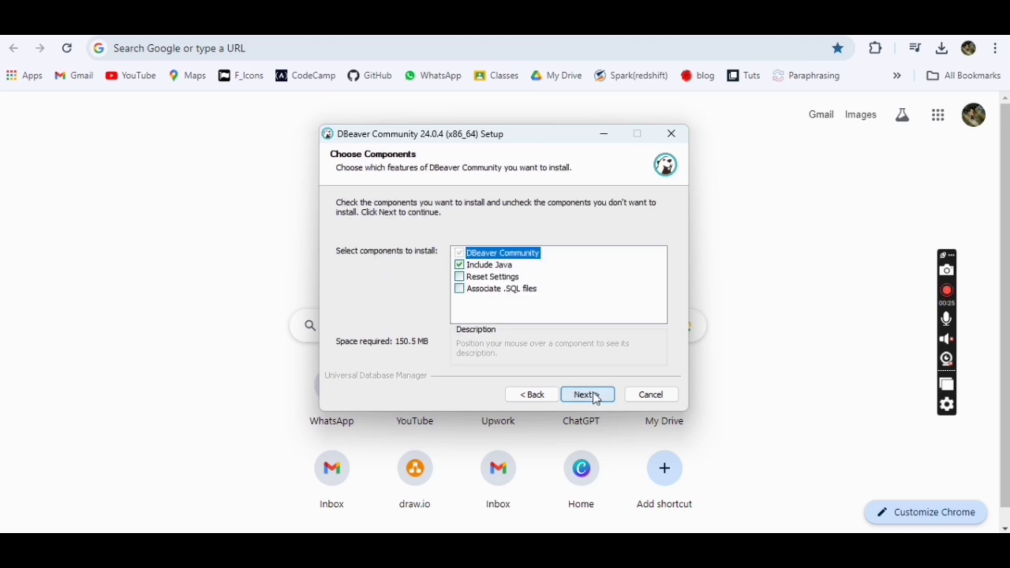
# Step: Add Reset Settings and .SQL association, install to the default folder, and create a desktop shortcut
pyautogui.click(459, 276)
pyautogui.click(460, 289)
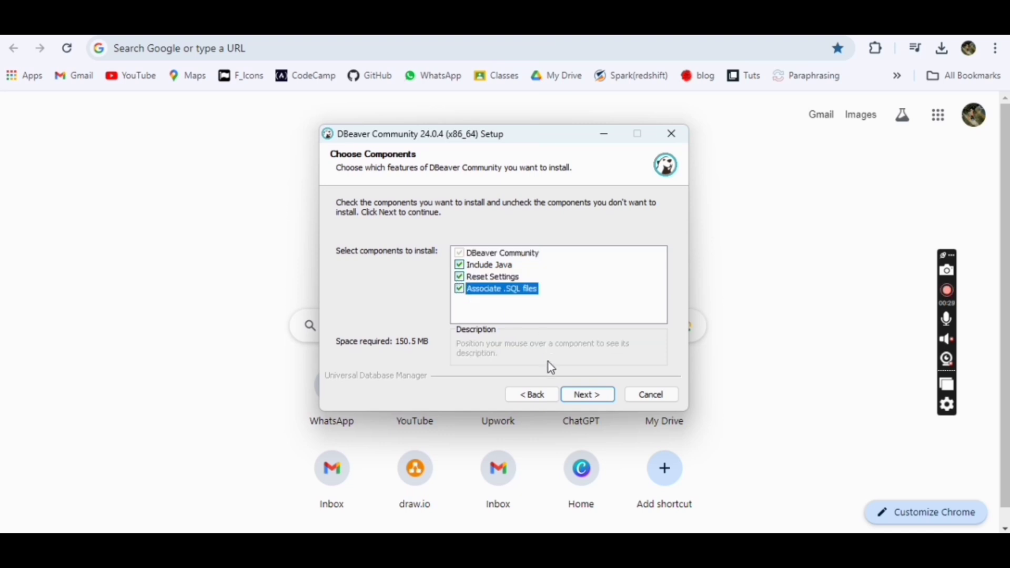
pyautogui.click(588, 395)
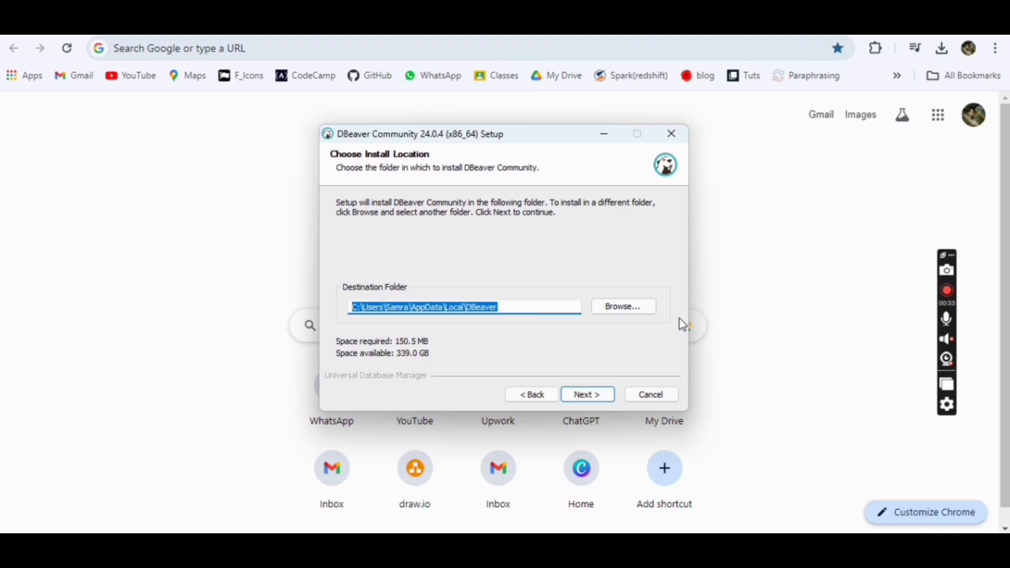
pyautogui.click(588, 395)
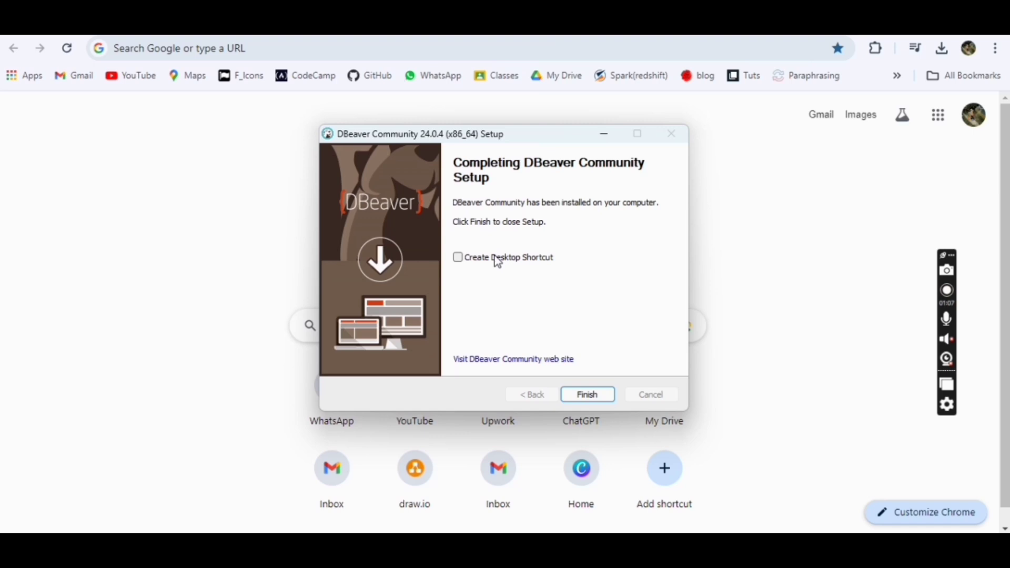
pyautogui.click(458, 257)
# Step: Search 'download postgresql' and download PostgreSQL 16.3 for Windows x86-64 from EDB
pyautogui.click(586, 396)
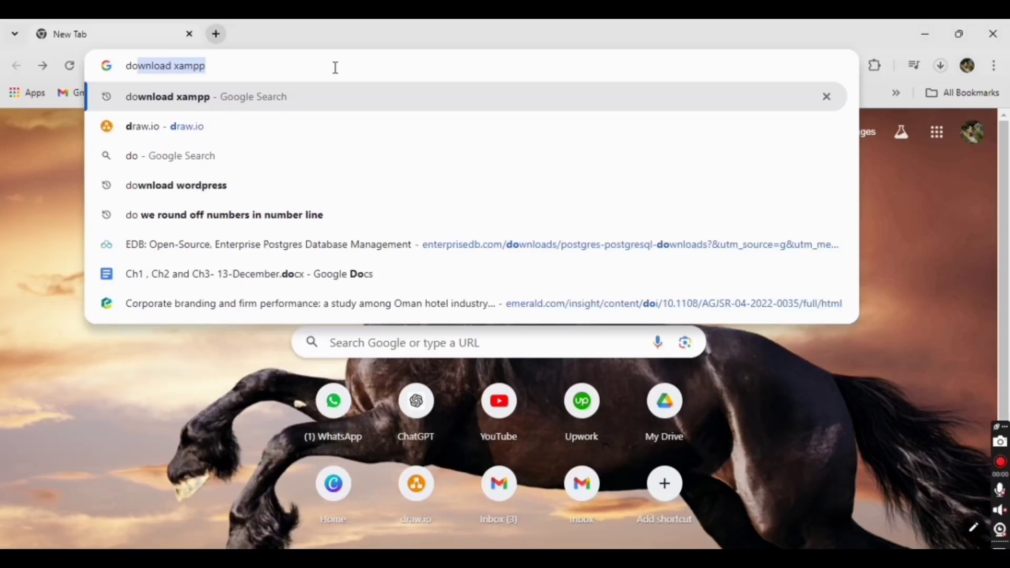
pyautogui.write('wn')
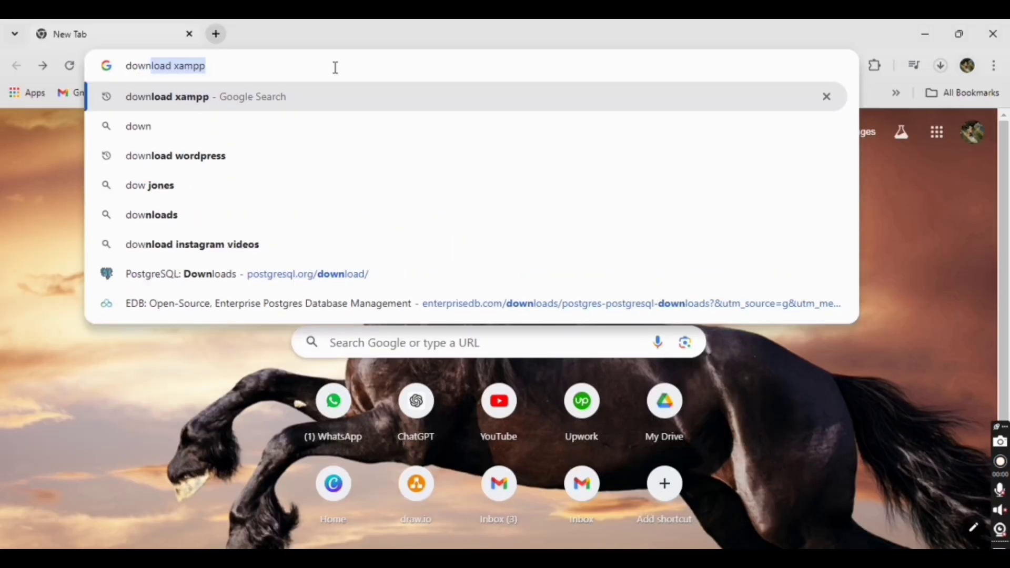
pyautogui.write('load')
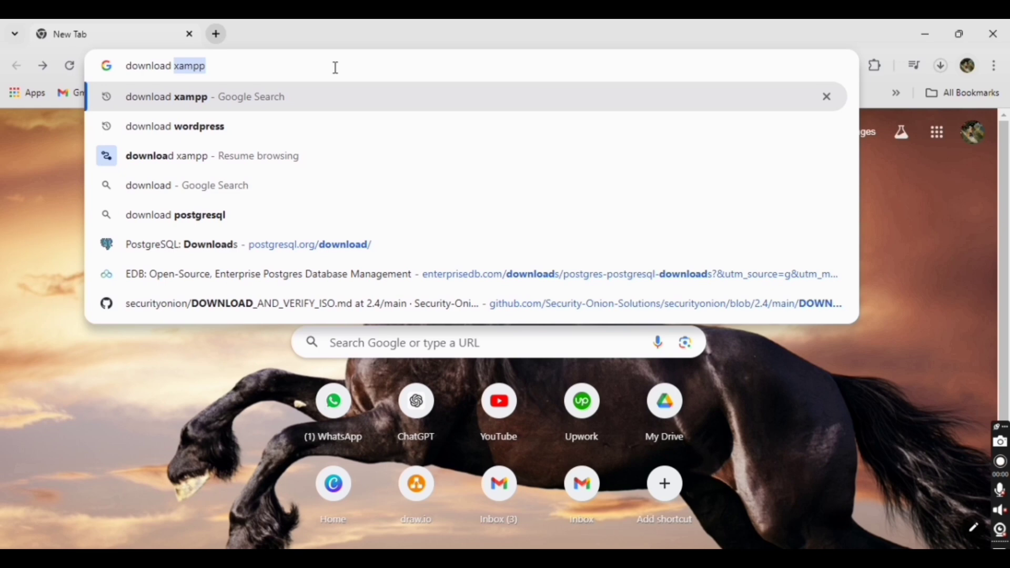
pyautogui.write(' postgres')
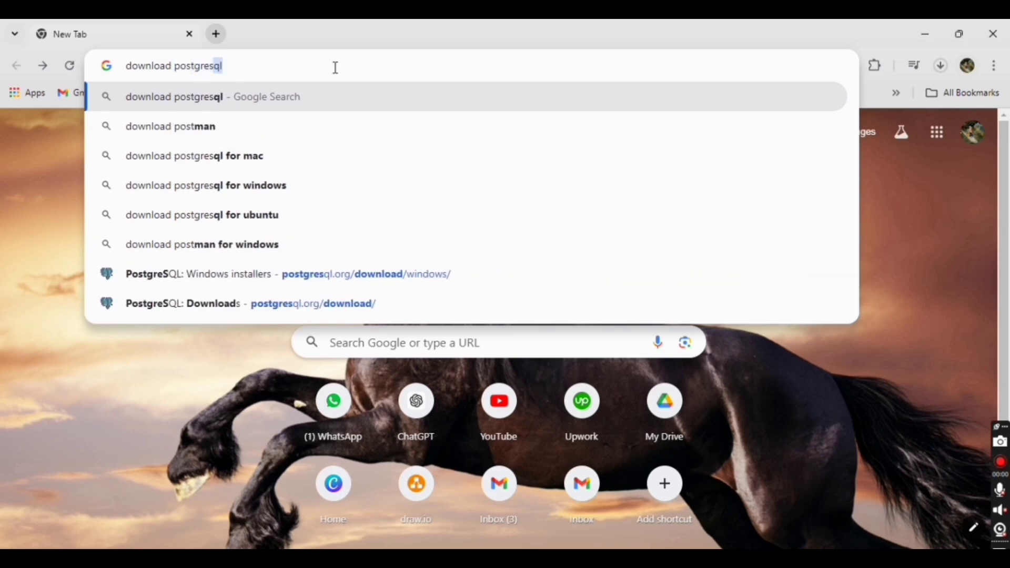
pyautogui.write('ql')
pyautogui.press('Return')
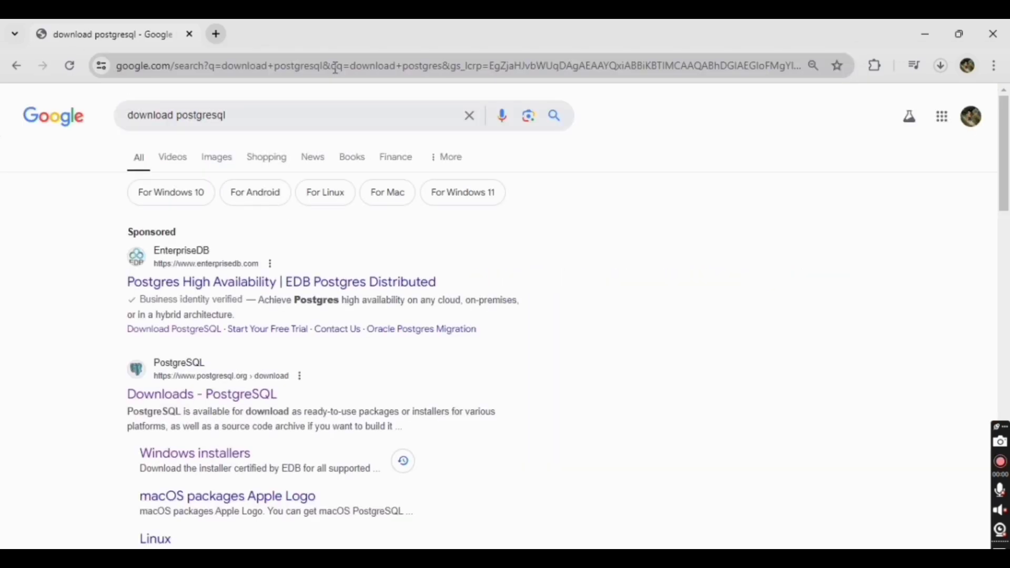
pyautogui.scroll(-3, 438, 389)
pyautogui.scroll(1, 438, 389)
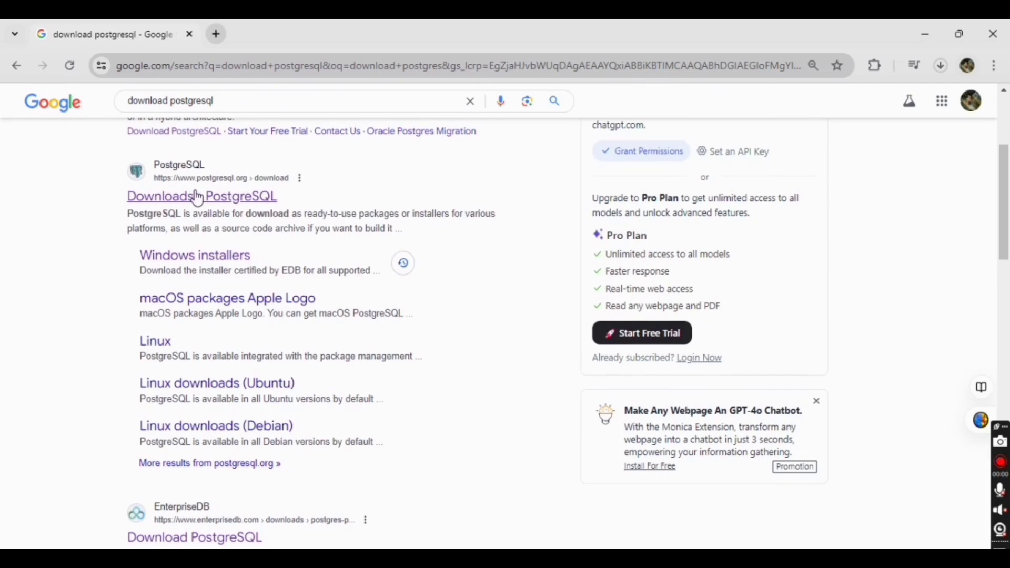
pyautogui.scroll(-2, 257, 215)
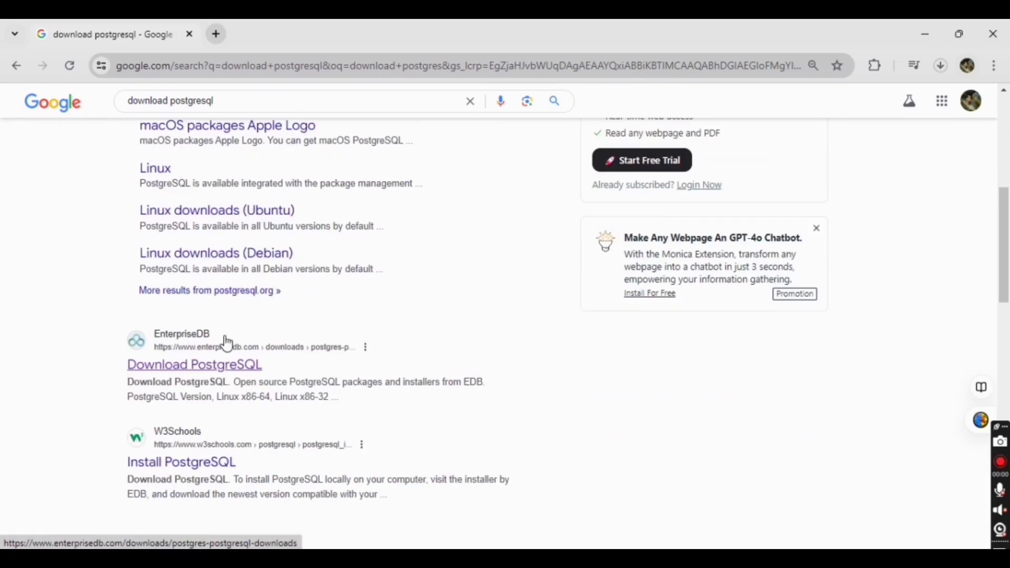
pyautogui.click(218, 369)
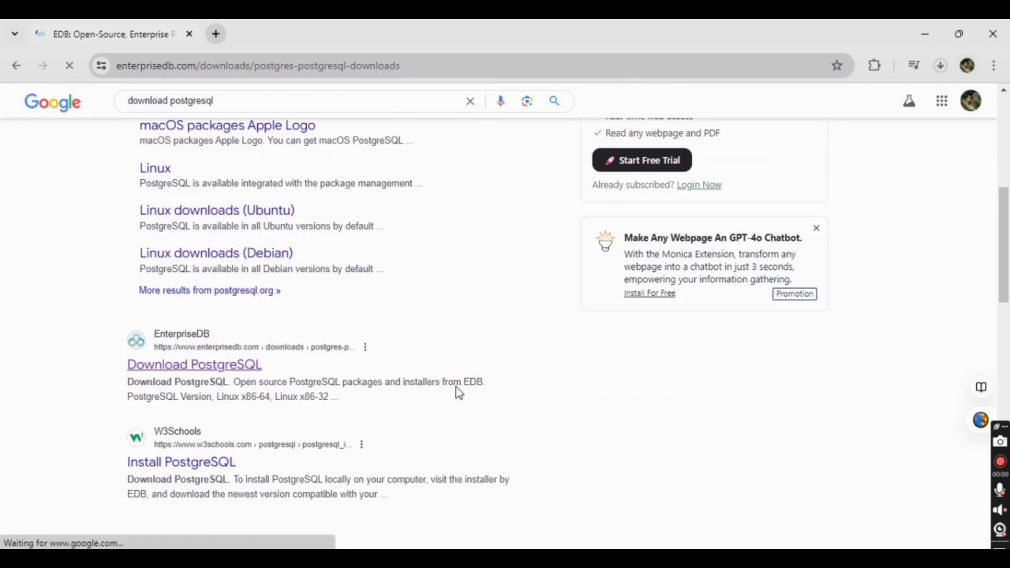
pyautogui.scroll(-2, 143, 435)
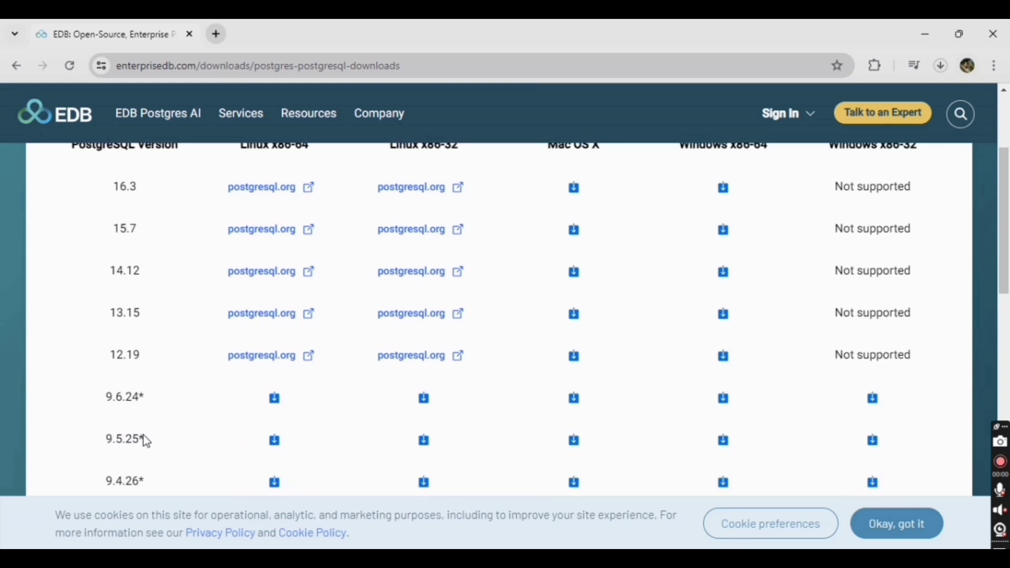
pyautogui.scroll(-2, 143, 435)
pyautogui.scroll(3, 142, 435)
pyautogui.scroll(2, 143, 435)
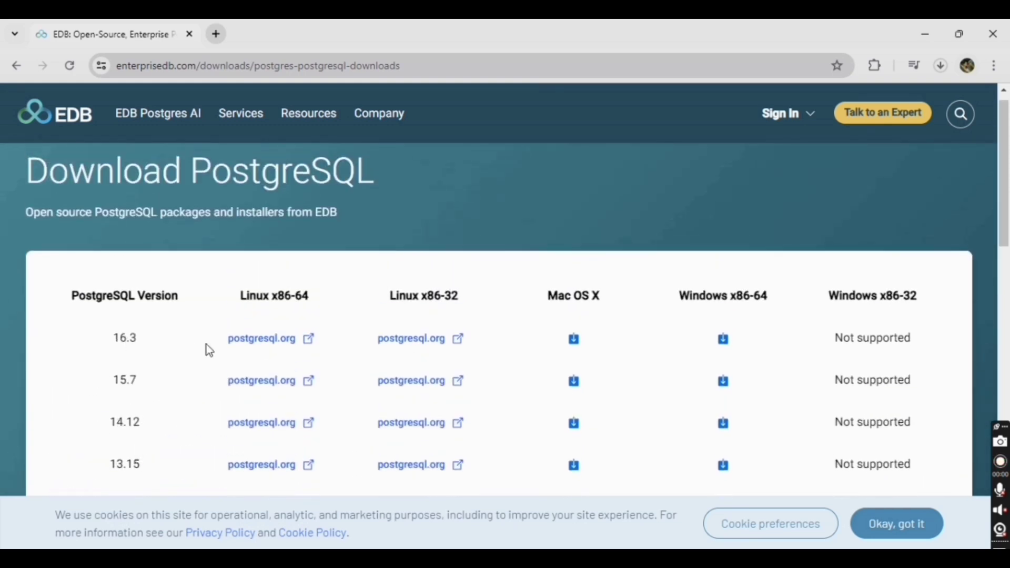
pyautogui.click(724, 339)
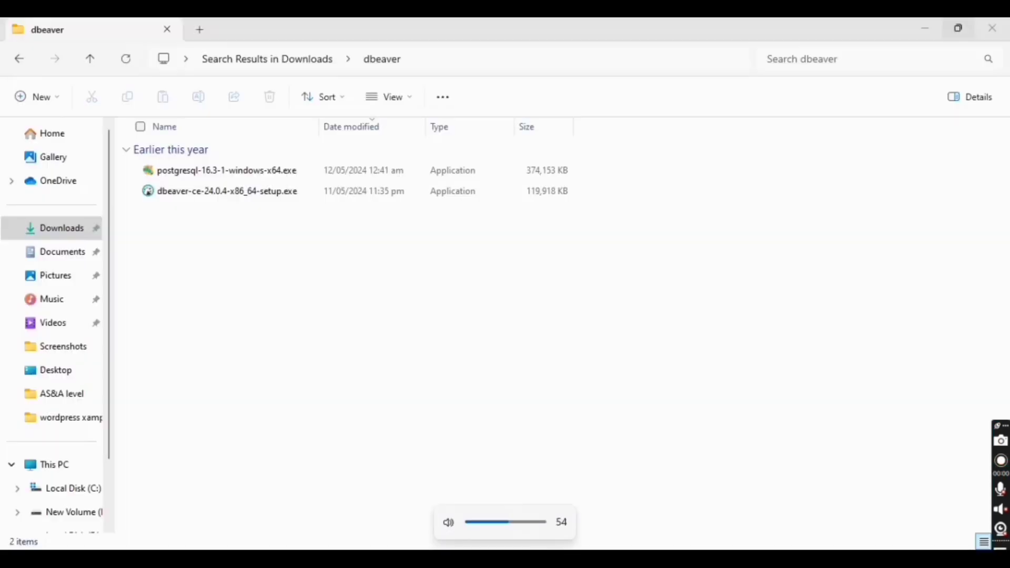
# Step: Launch the PostgreSQL 16.3 installer, keeping the default install directory, components and data directory
pyautogui.click(404, 172)
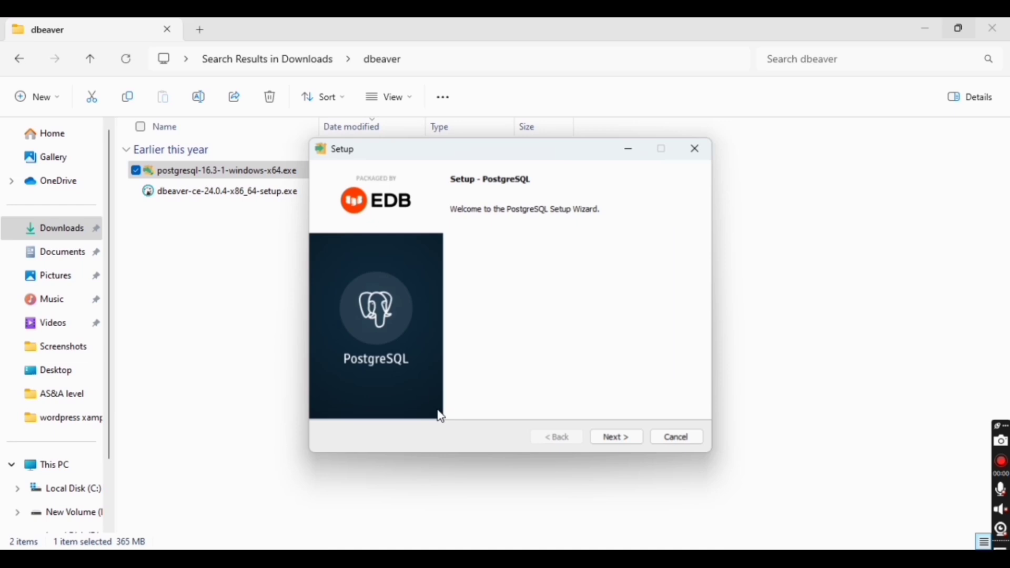
pyautogui.click(618, 439)
pyautogui.click(617, 440)
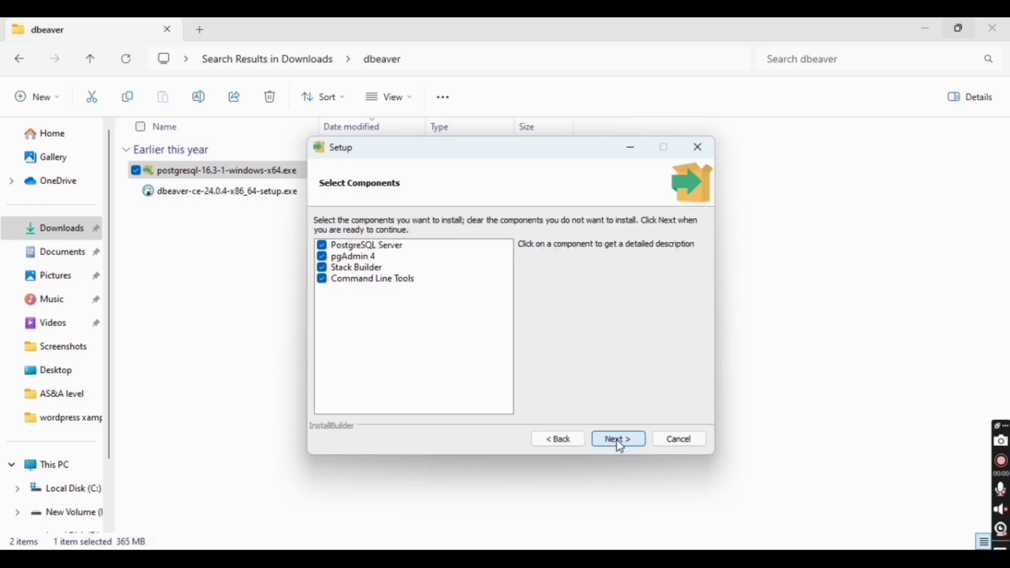
pyautogui.click(616, 440)
pyautogui.click(617, 440)
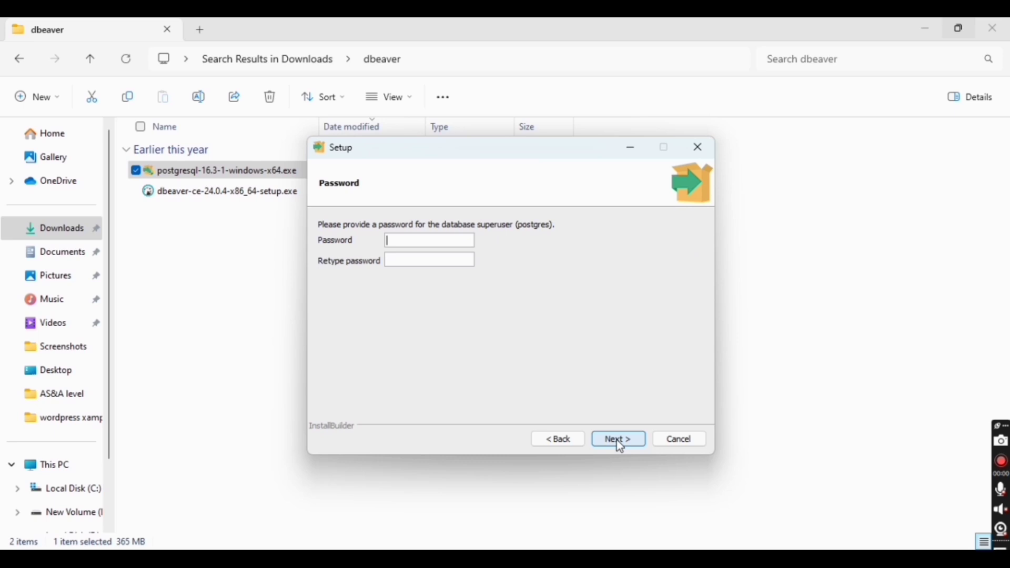
# Step: Set and confirm the superuser password, keep port 5432, and install PostgreSQL
pyautogui.click(414, 240)
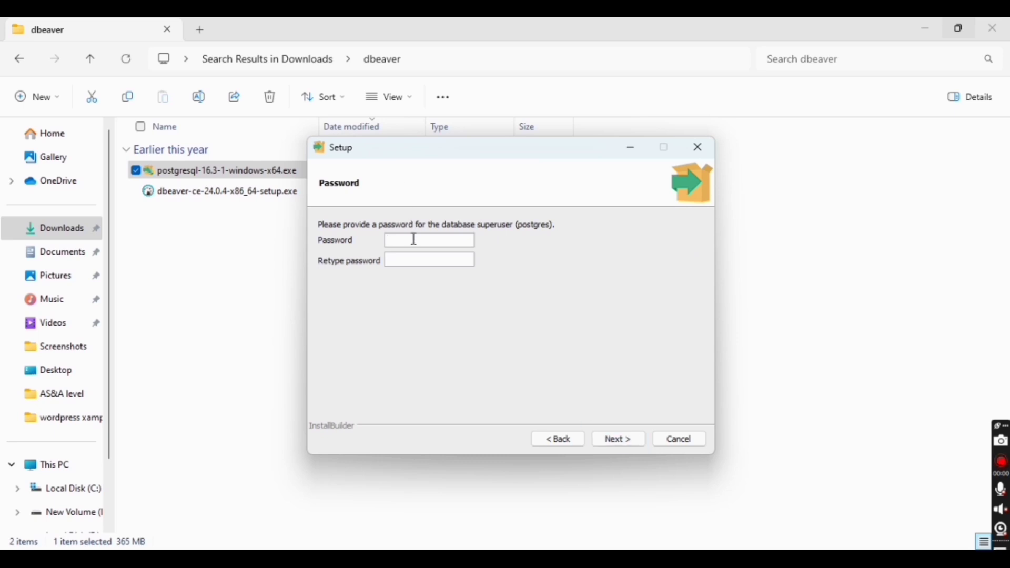
pyautogui.write('postgres')
pyautogui.click(418, 261)
pyautogui.write('post')
pyautogui.write('gres')
pyautogui.click(608, 439)
pyautogui.click(619, 439)
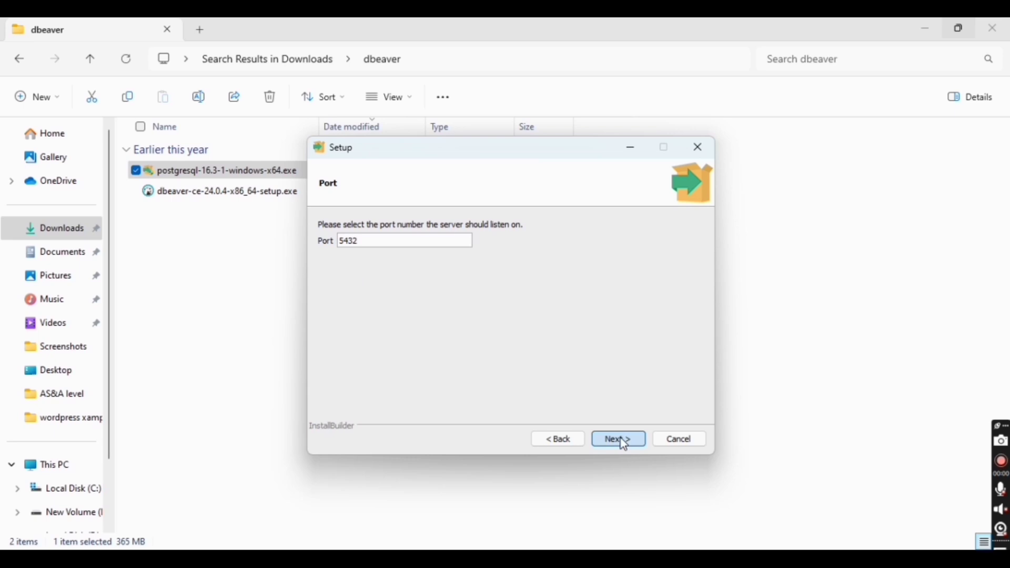
pyautogui.click(619, 439)
pyautogui.click(618, 439)
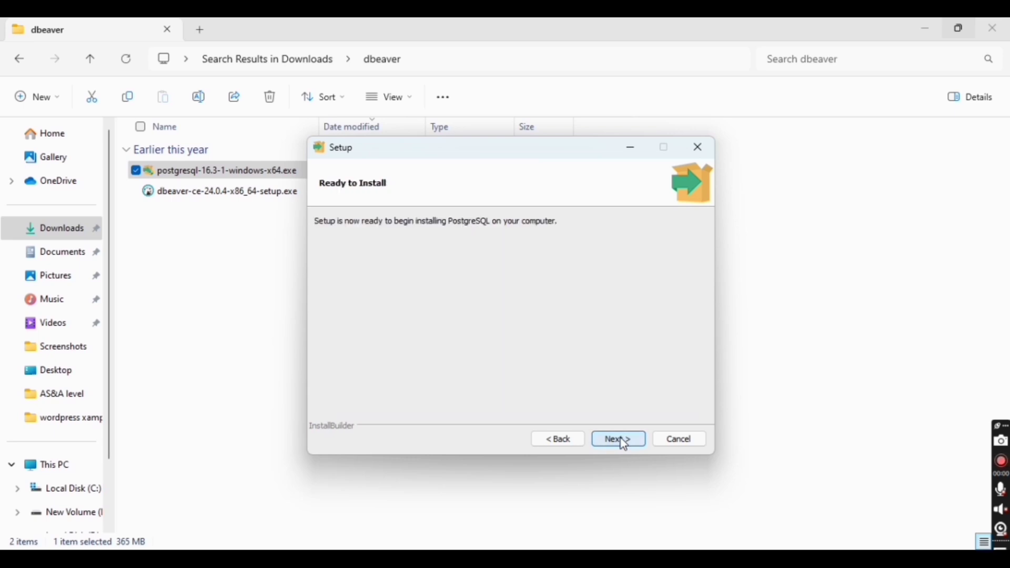
pyautogui.click(619, 439)
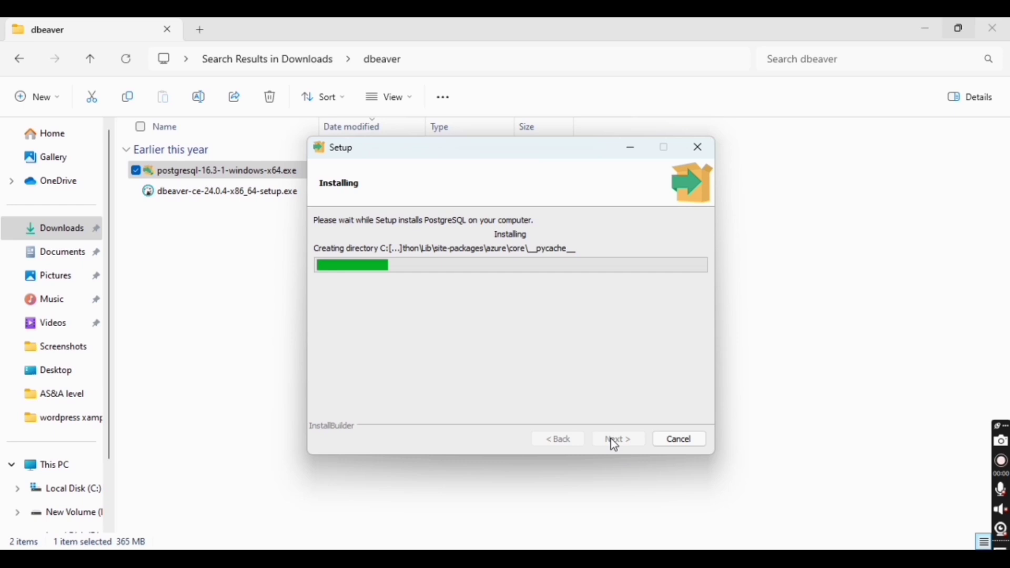
pyautogui.click(896, 429)
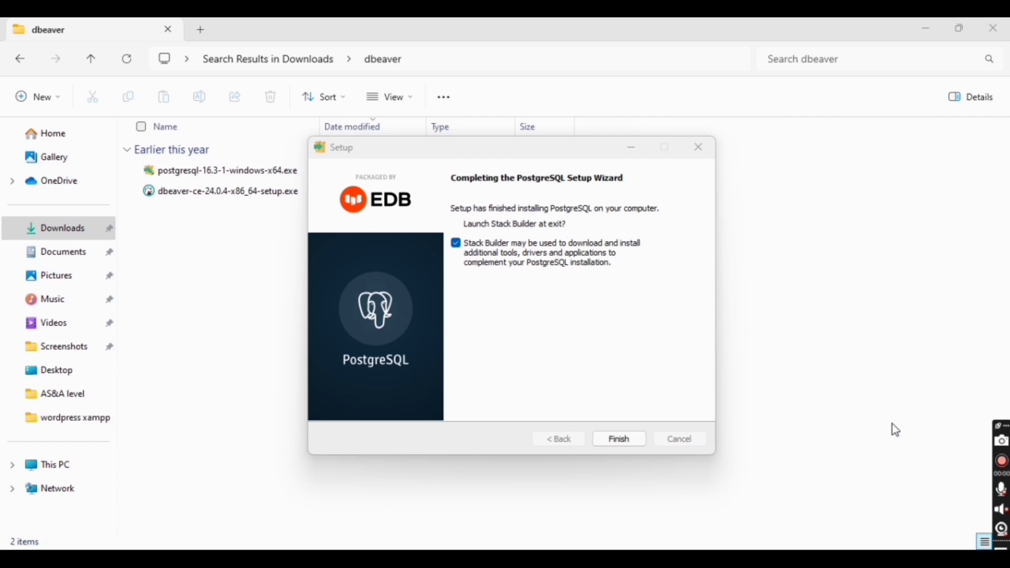
# Step: Close PostgreSQL setup and choose the PostgreSQL 16 (x64) server on port 5432 in Stack Builder
pyautogui.click(619, 439)
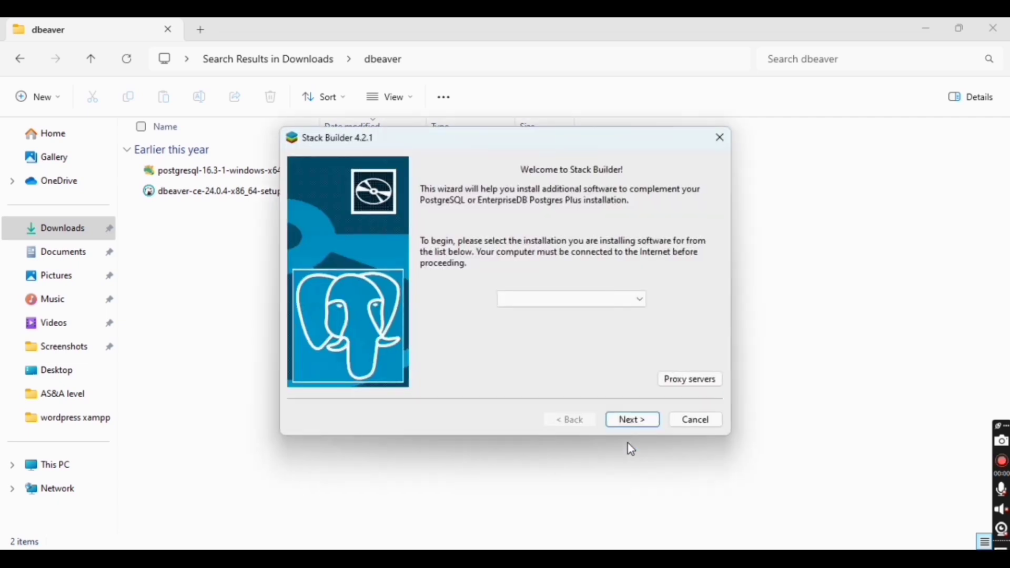
pyautogui.click(634, 298)
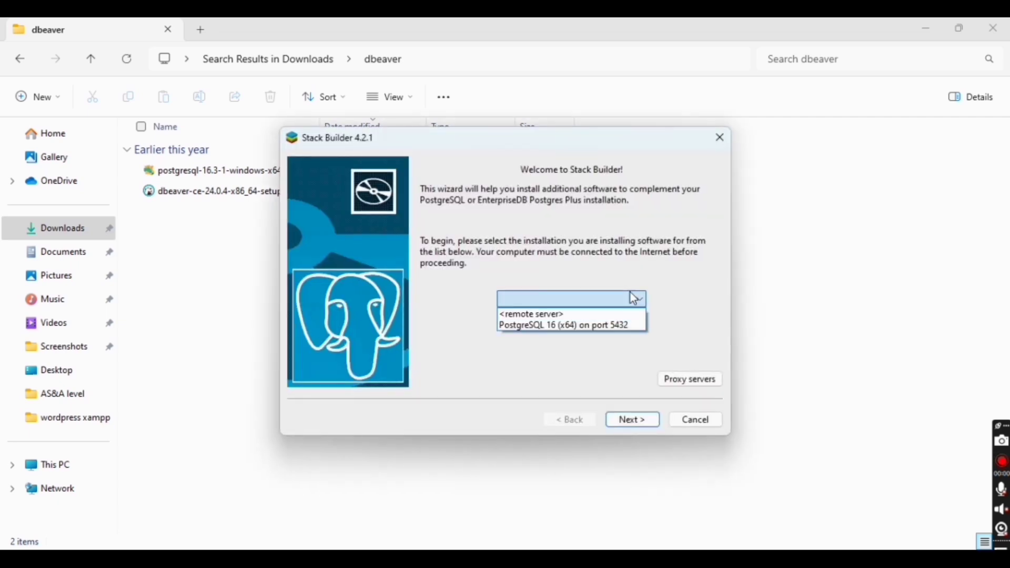
pyautogui.click(615, 325)
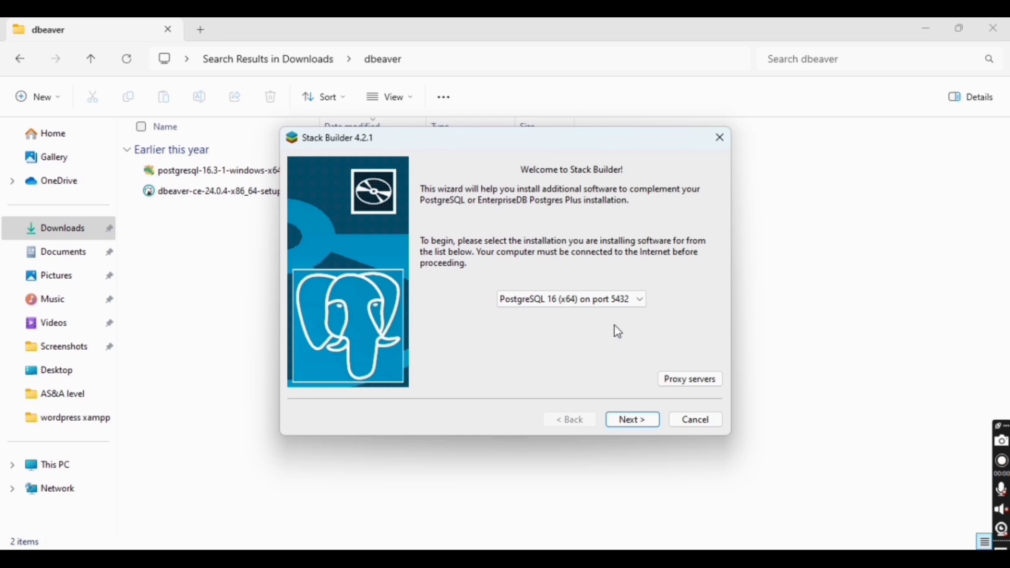
pyautogui.click(632, 419)
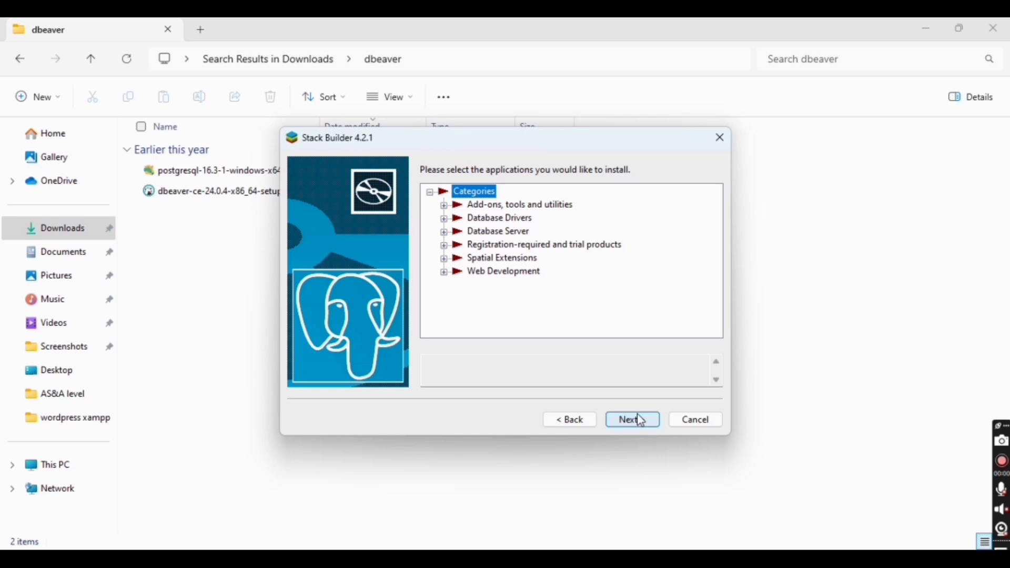
# Step: Mark the pgAgent and pgJDBC add-ons for installation and download them
pyautogui.click(444, 205)
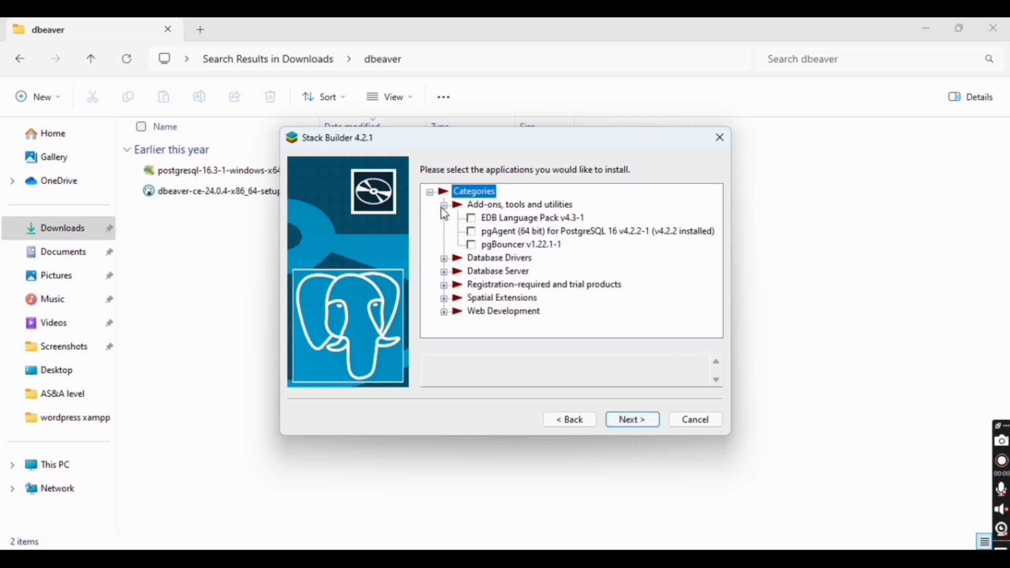
pyautogui.click(473, 233)
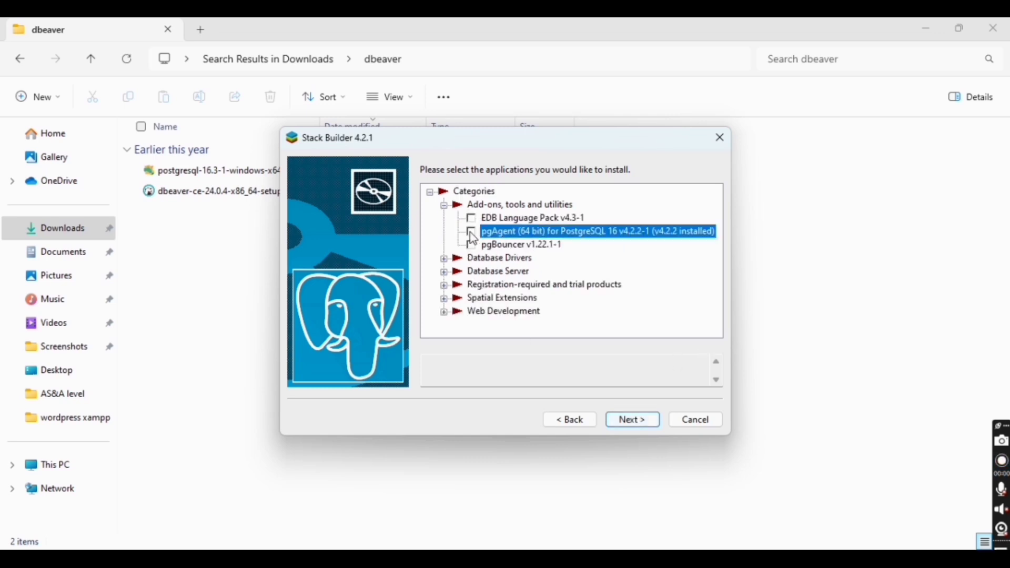
pyautogui.click(444, 258)
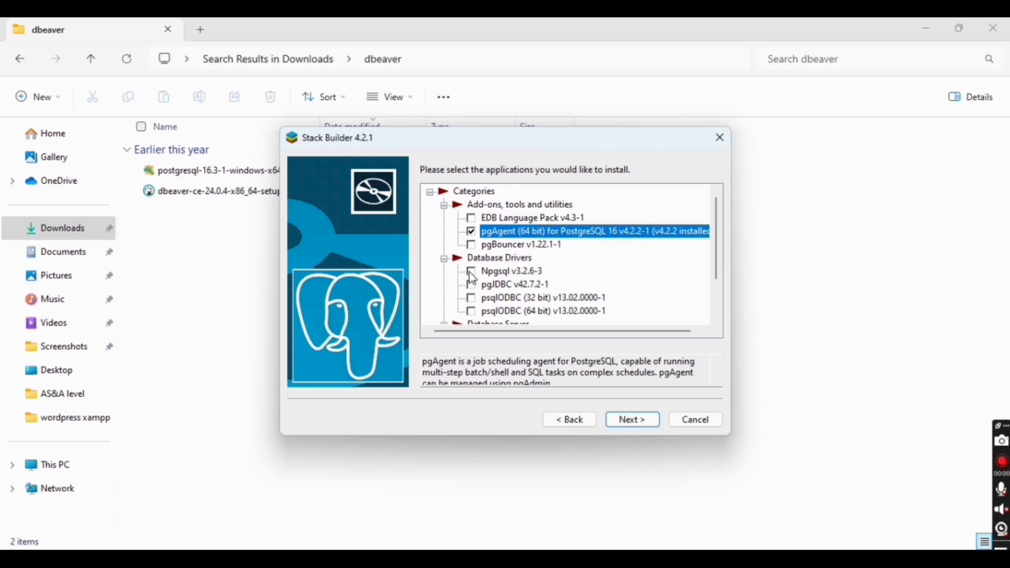
pyautogui.click(505, 298)
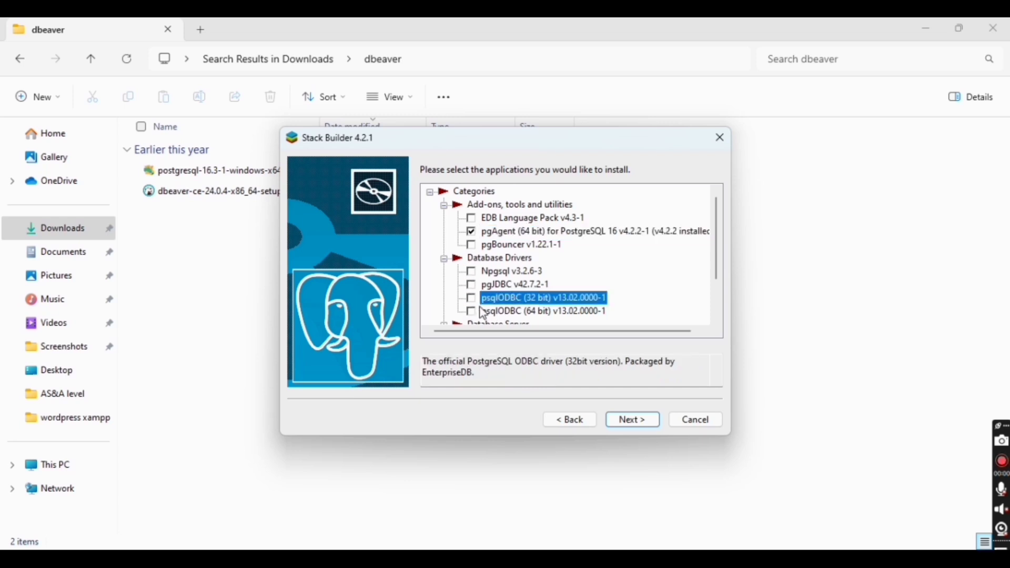
pyautogui.click(472, 285)
pyautogui.scroll(-2, 471, 285)
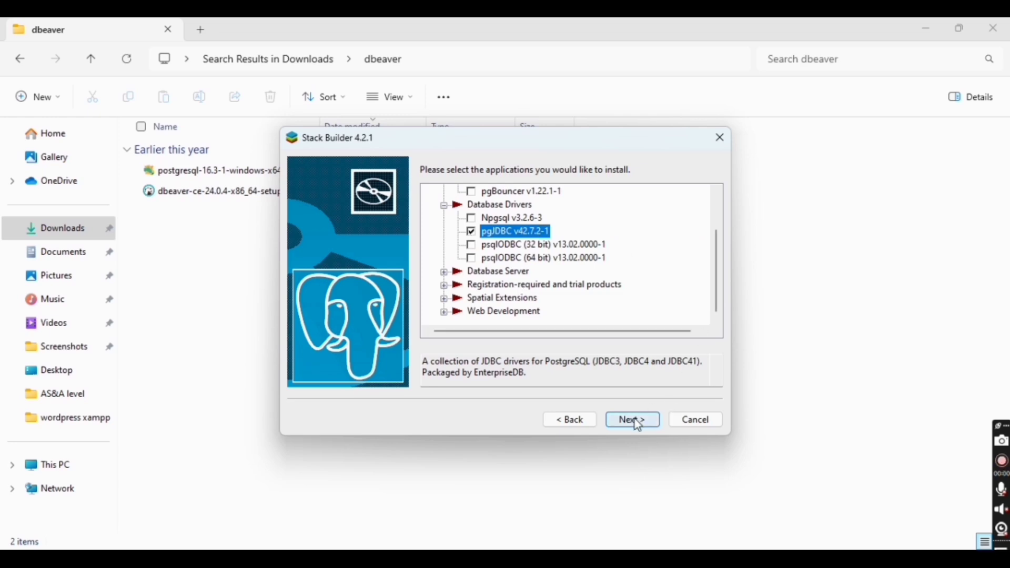
pyautogui.click(633, 419)
pyautogui.click(632, 419)
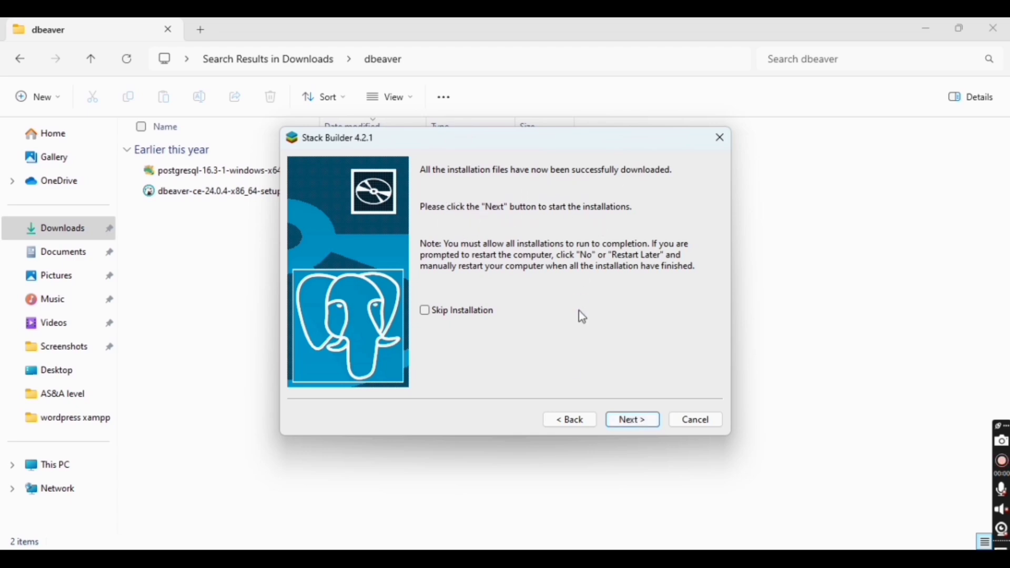
# Step: Run the pgJDBC setup wizard from Stack Builder through to completion
pyautogui.click(633, 419)
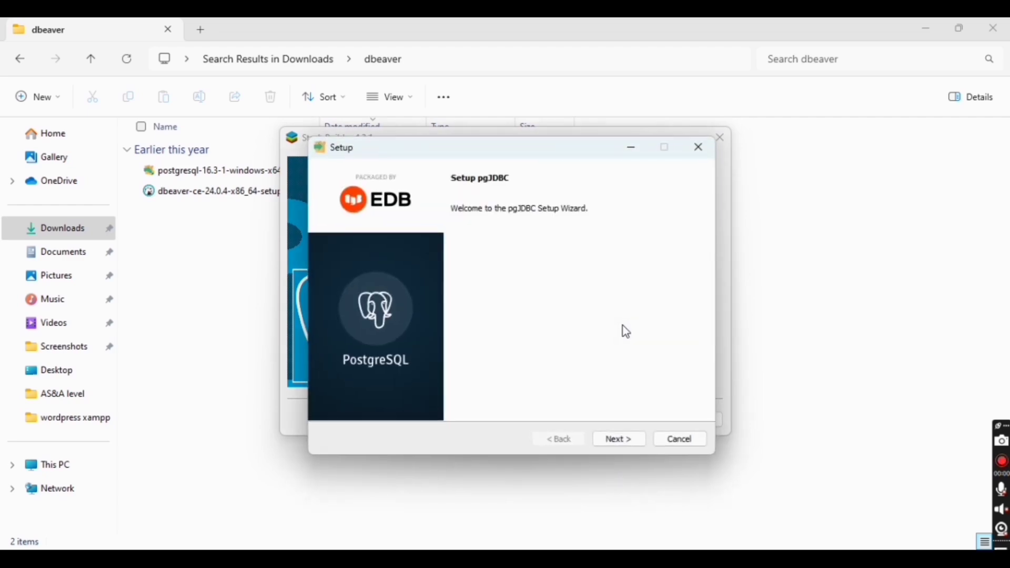
pyautogui.click(631, 441)
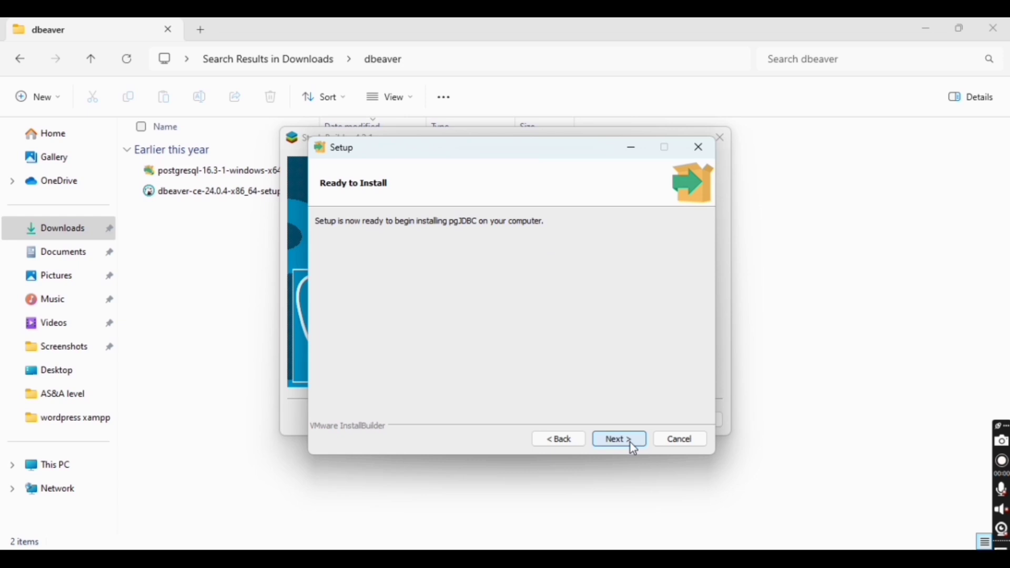
pyautogui.click(631, 443)
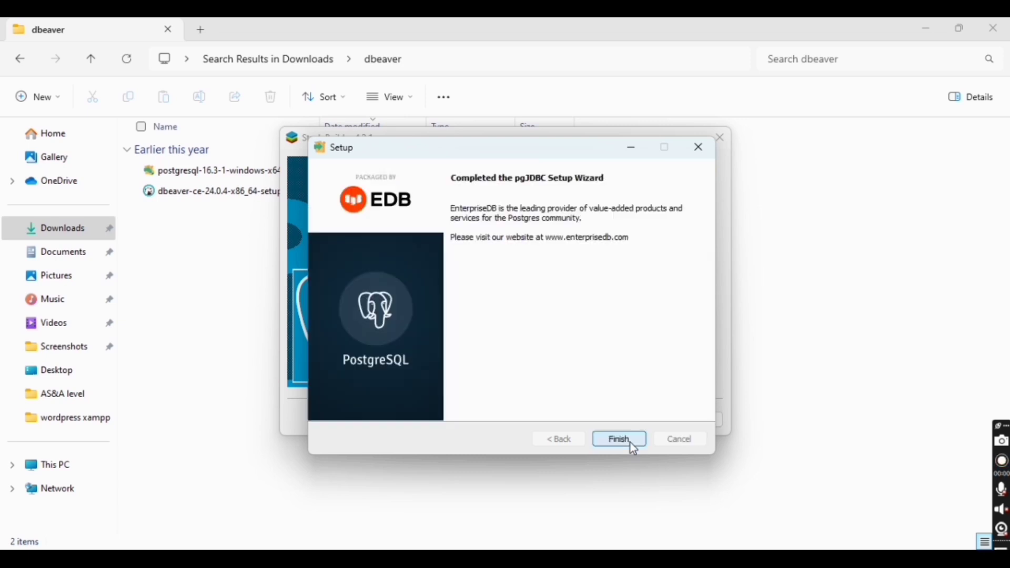
pyautogui.click(630, 443)
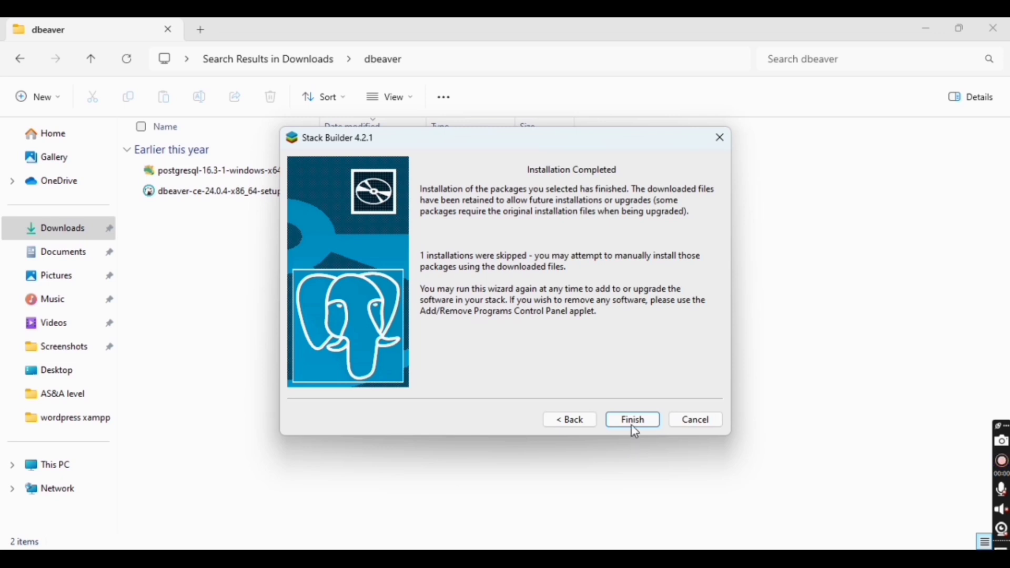
# Step: Close Stack Builder, start DBeaver from its desktop icon, and open the New Database Connection wizard
pyautogui.click(633, 419)
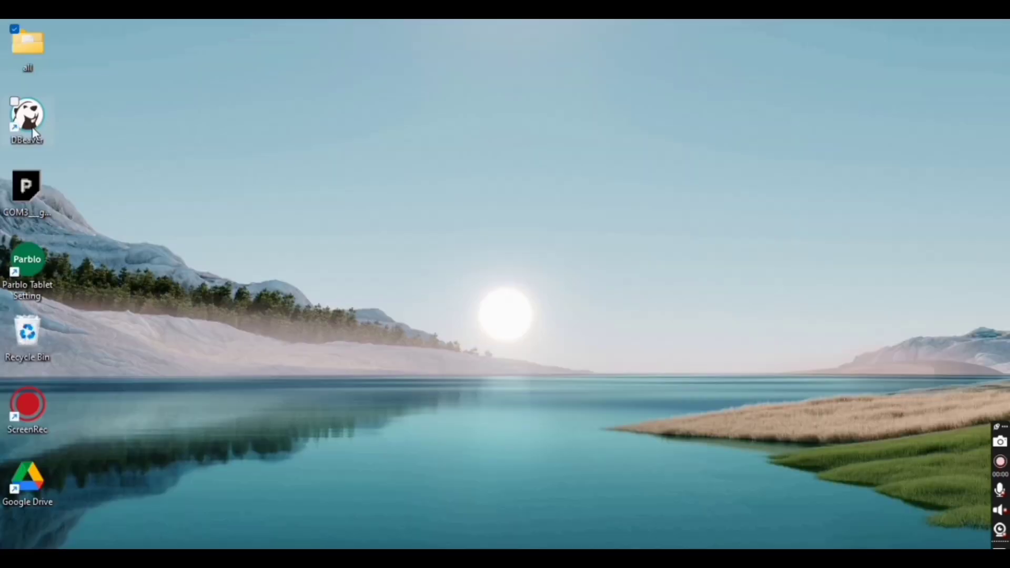
pyautogui.doubleClick(28, 119)
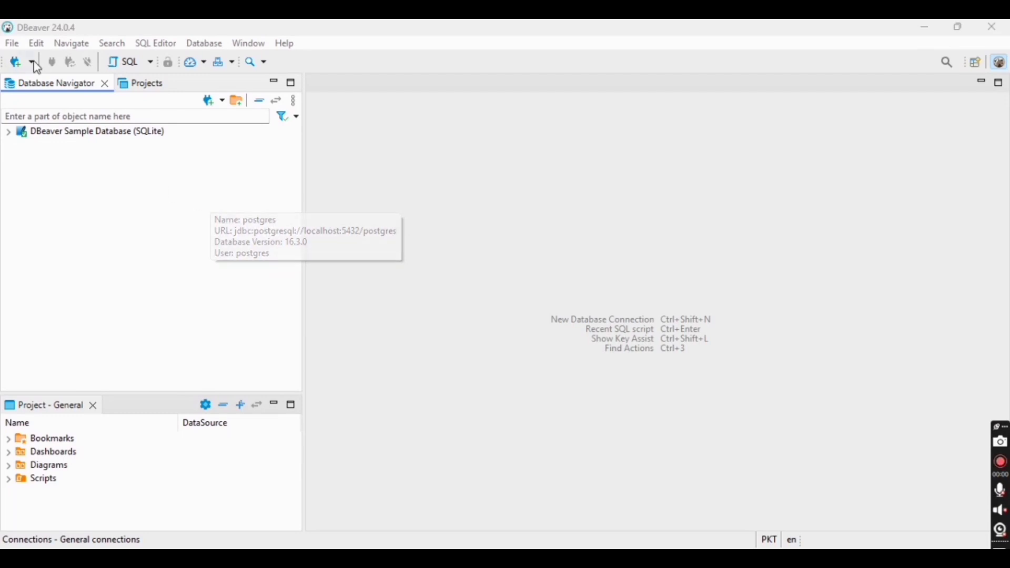
pyautogui.click(17, 62)
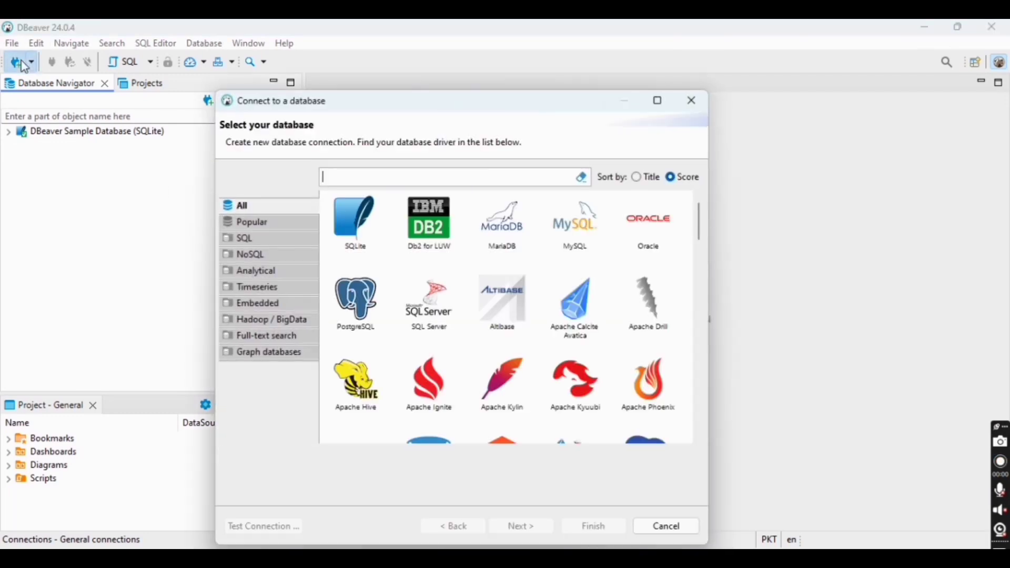
# Step: Choose the PostgreSQL tile and continue to its localhost:5432 connection settings
pyautogui.click(358, 306)
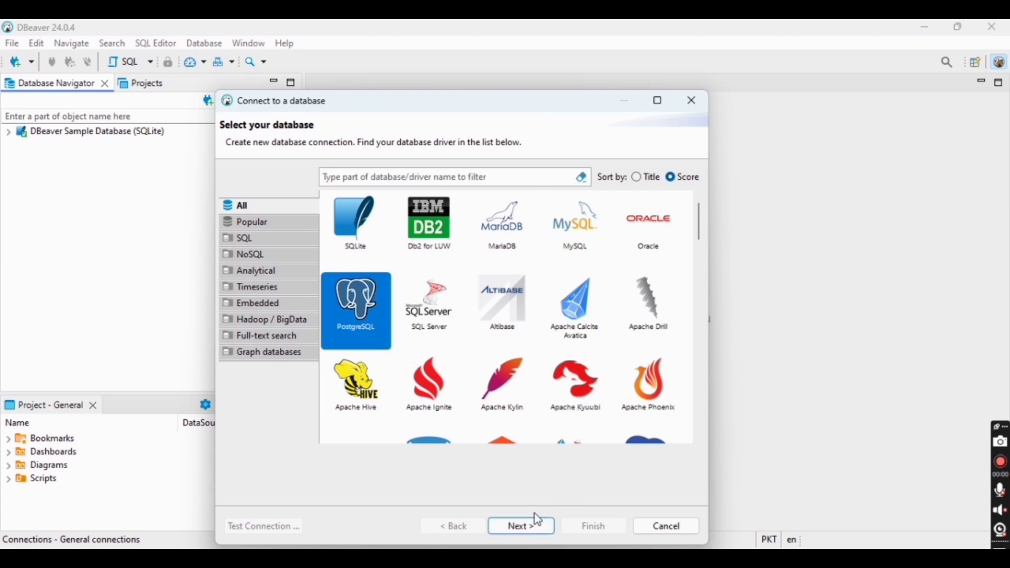
pyautogui.click(524, 526)
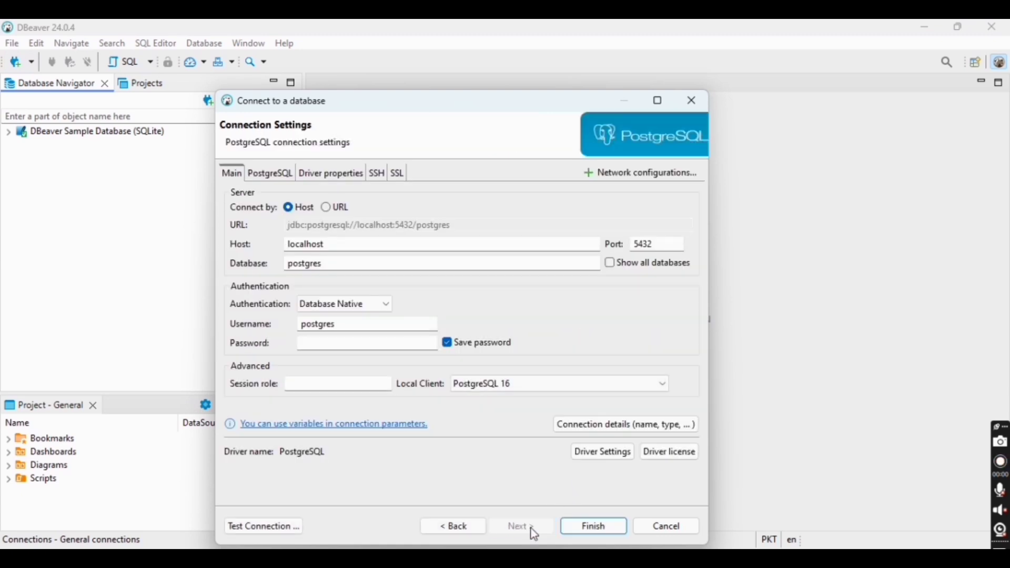
# Step: Enter the postgres password and run a successful Test Connection against PostgreSQL 16.3
pyautogui.click(318, 343)
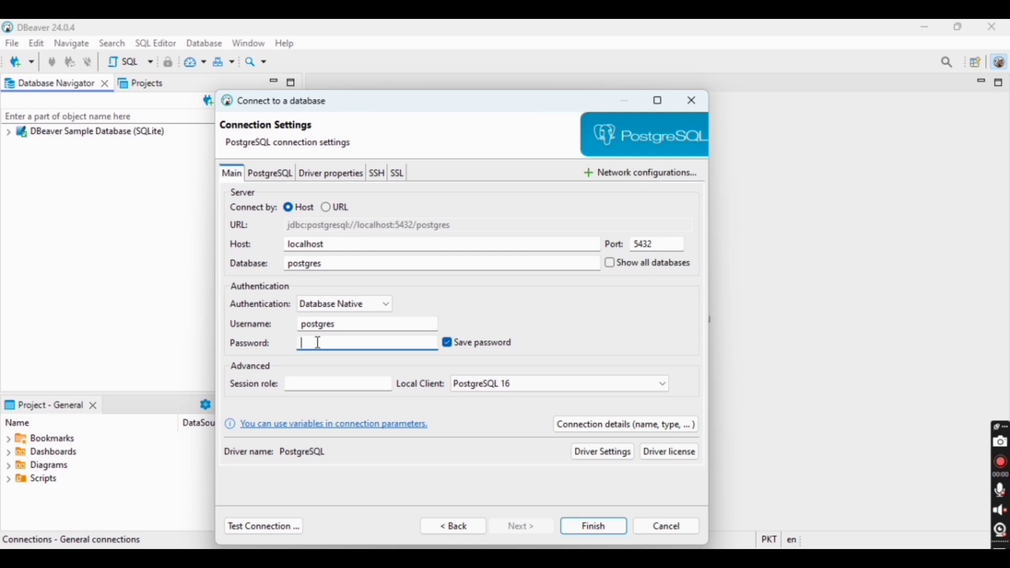
pyautogui.write('•••••')
pyautogui.write('••')
pyautogui.click(265, 526)
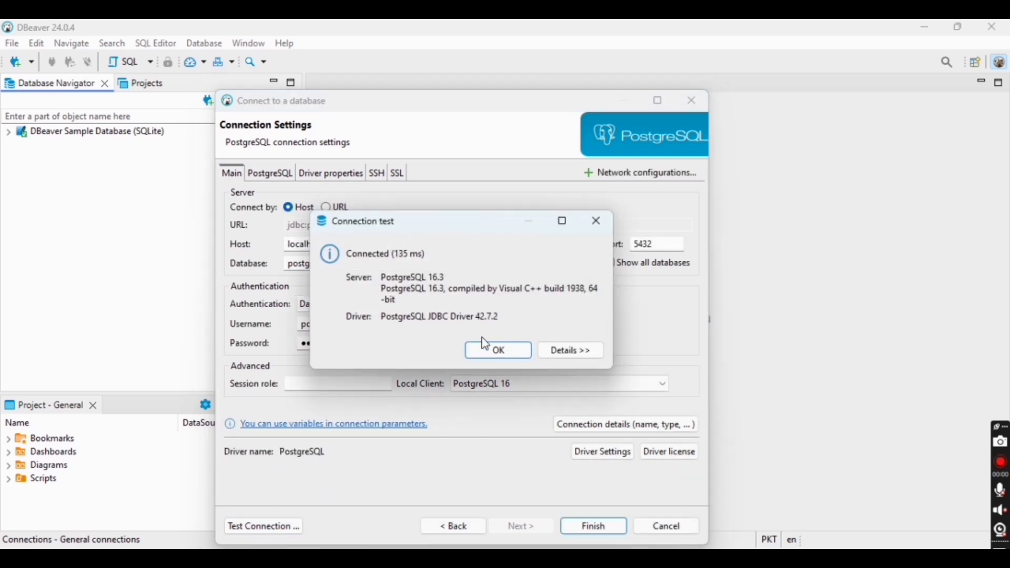
pyautogui.click(498, 350)
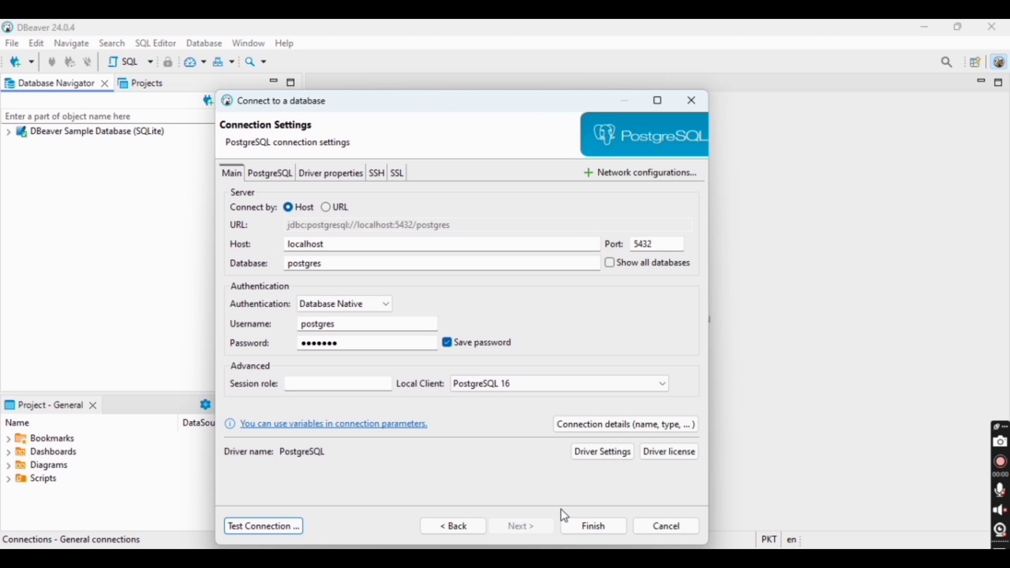
# Step: Finish the wizard, then expand the postgres connection and its Databases folder in the navigator
pyautogui.click(594, 527)
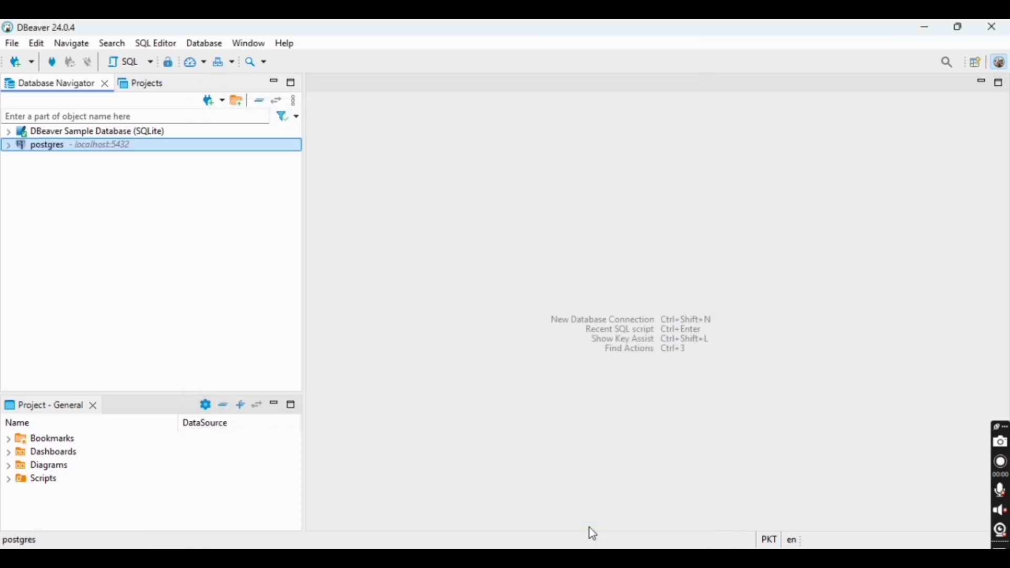
pyautogui.click(8, 144)
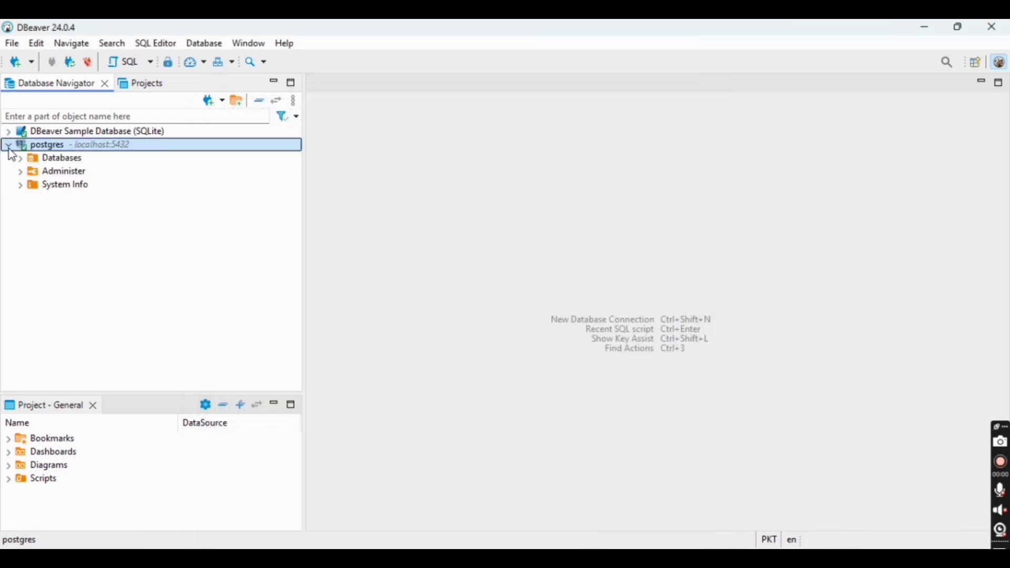
pyautogui.click(20, 158)
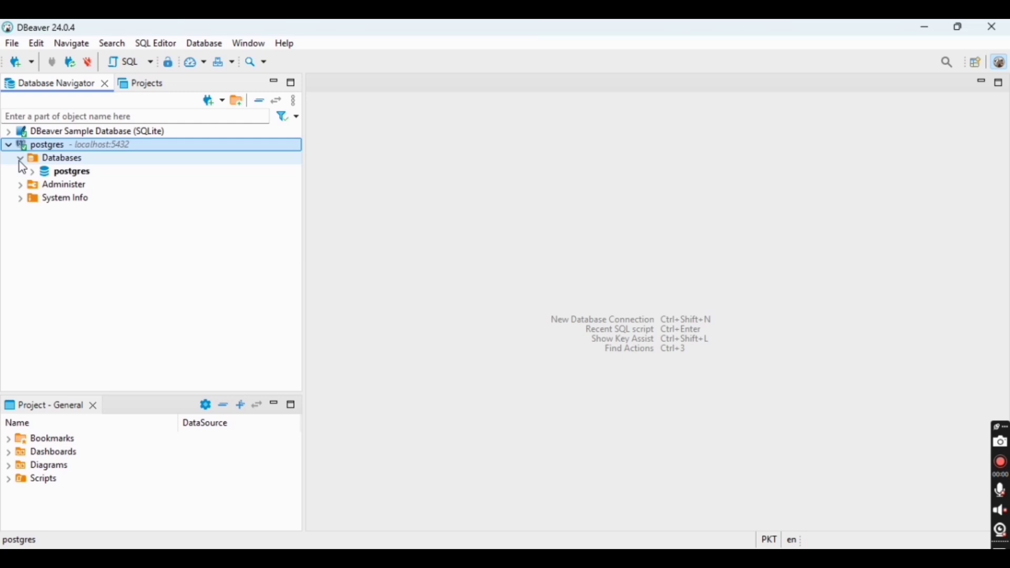